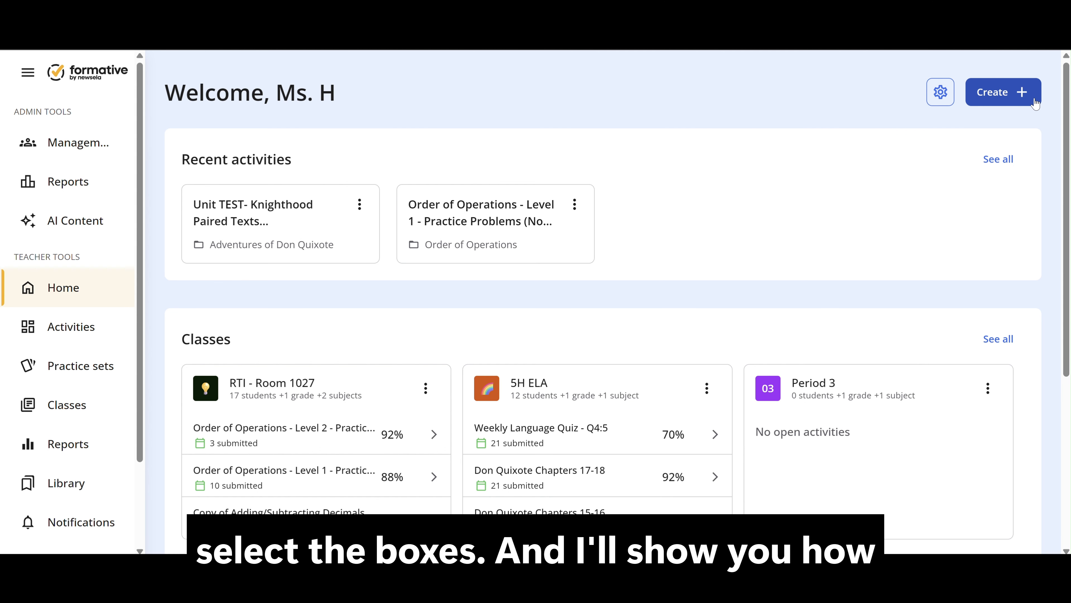
# Step: Create a new formative and title it "Quadrilateral Hierarchy Sort"
pyautogui.click(1014, 97)
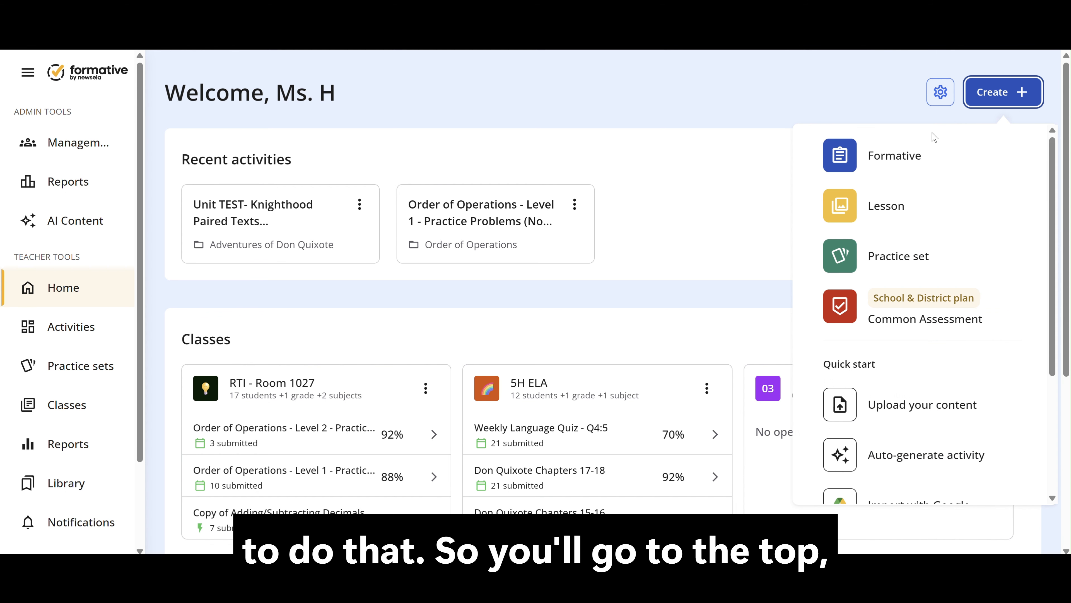
pyautogui.click(910, 168)
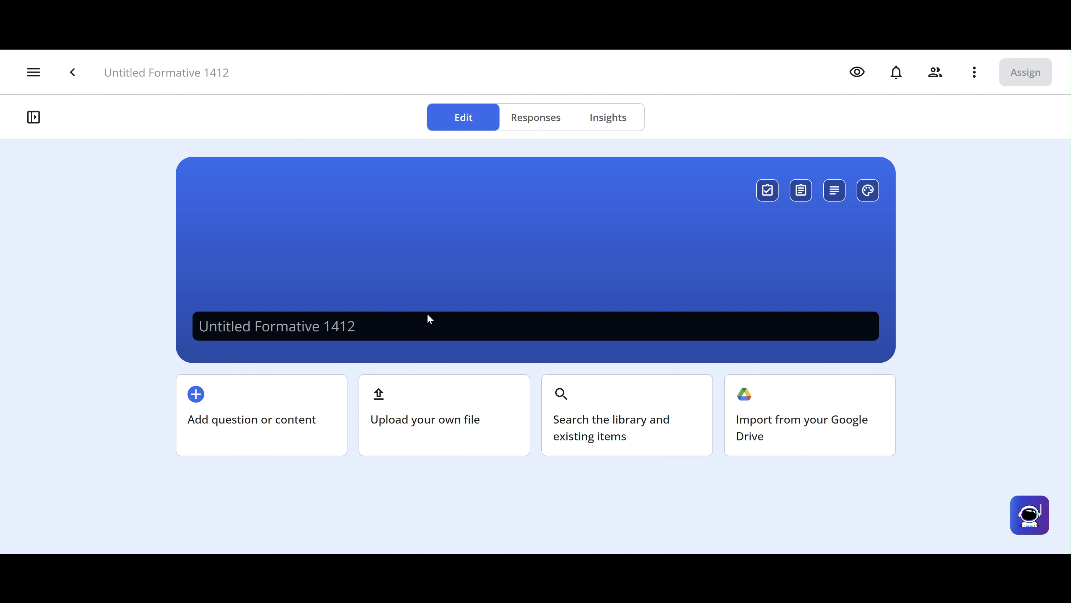
pyautogui.click(415, 325)
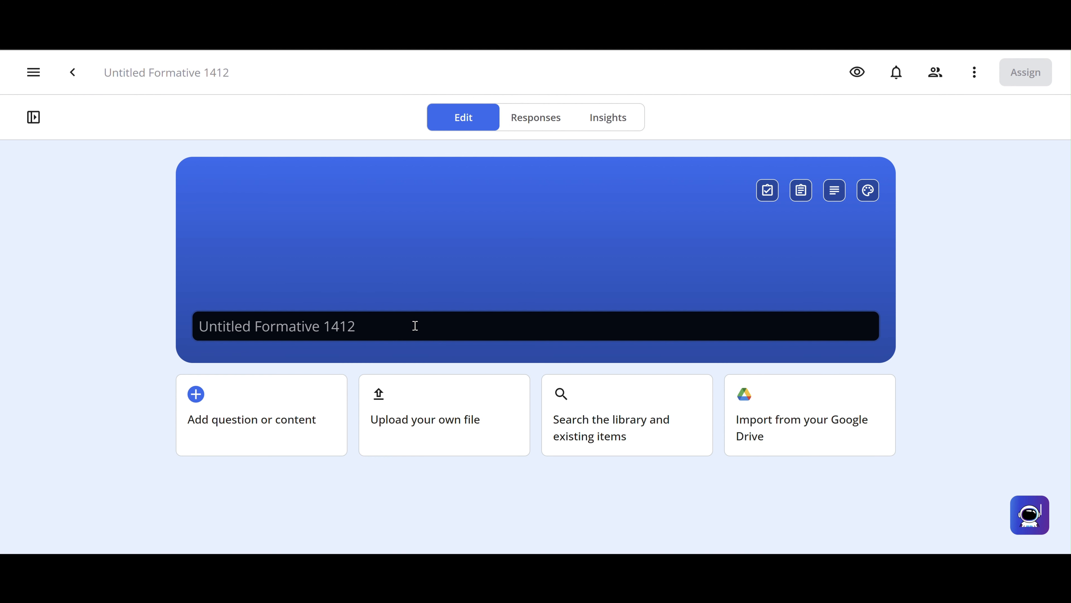
pyautogui.write('Quadri')
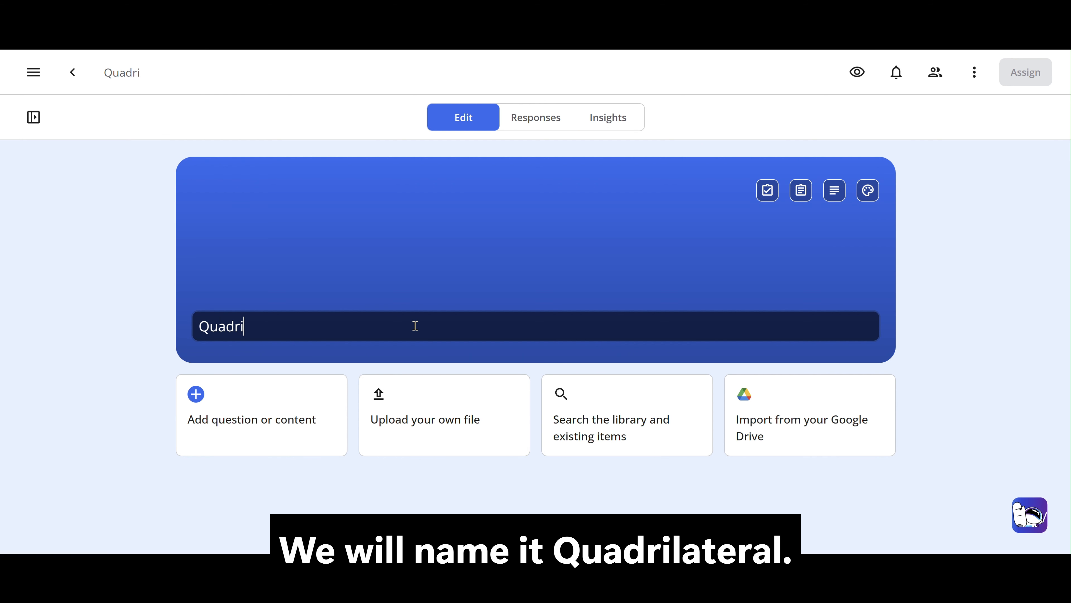
pyautogui.write('lateral ')
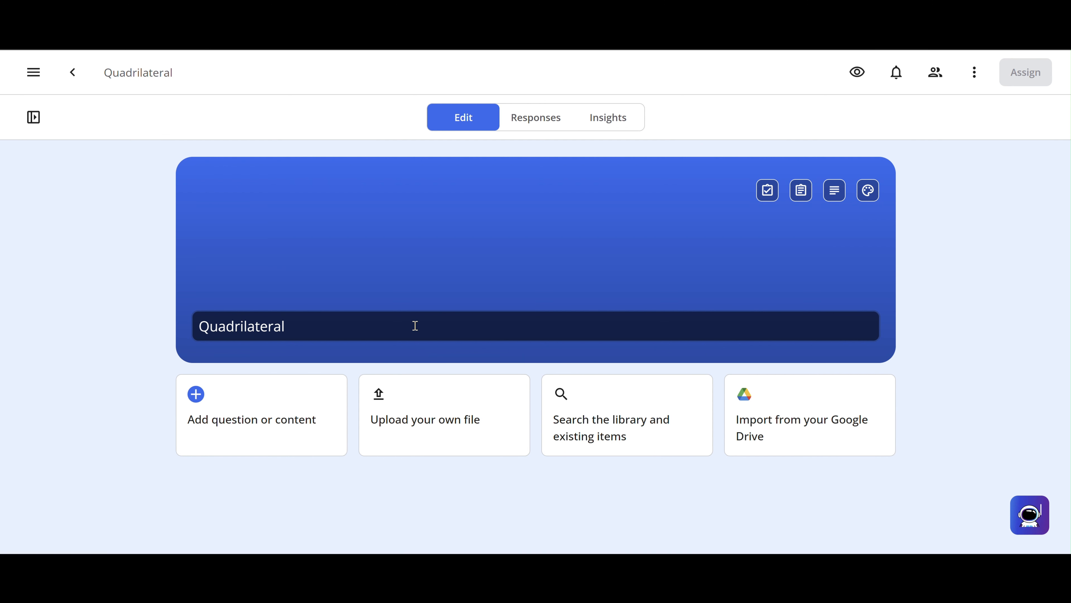
pyautogui.write('Hieracr')
pyautogui.press('BackSpace')
pyautogui.press('BackSpace')
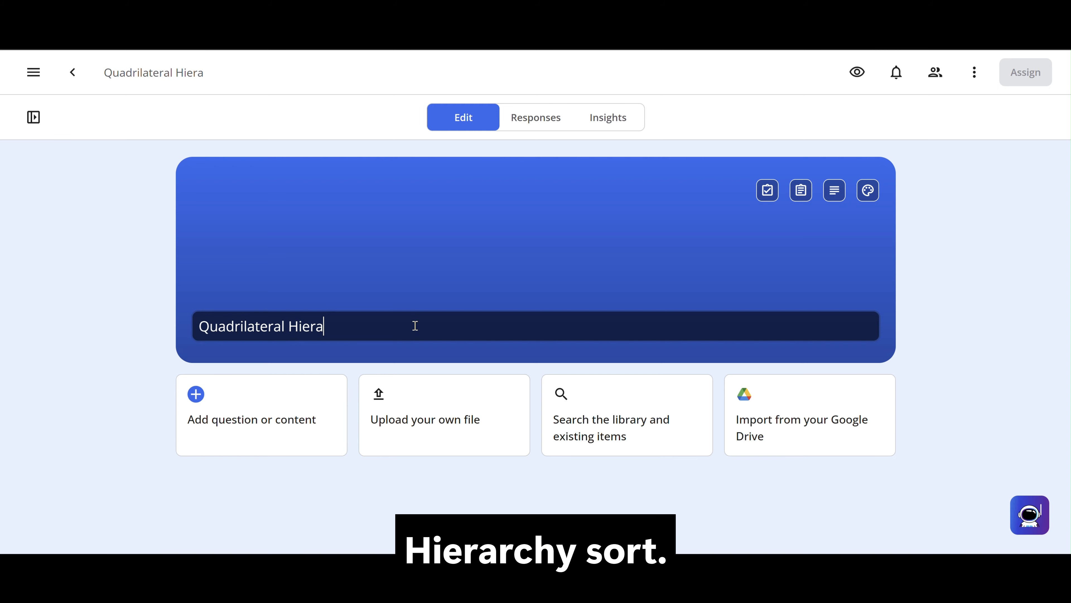
pyautogui.write('rchy Sort')
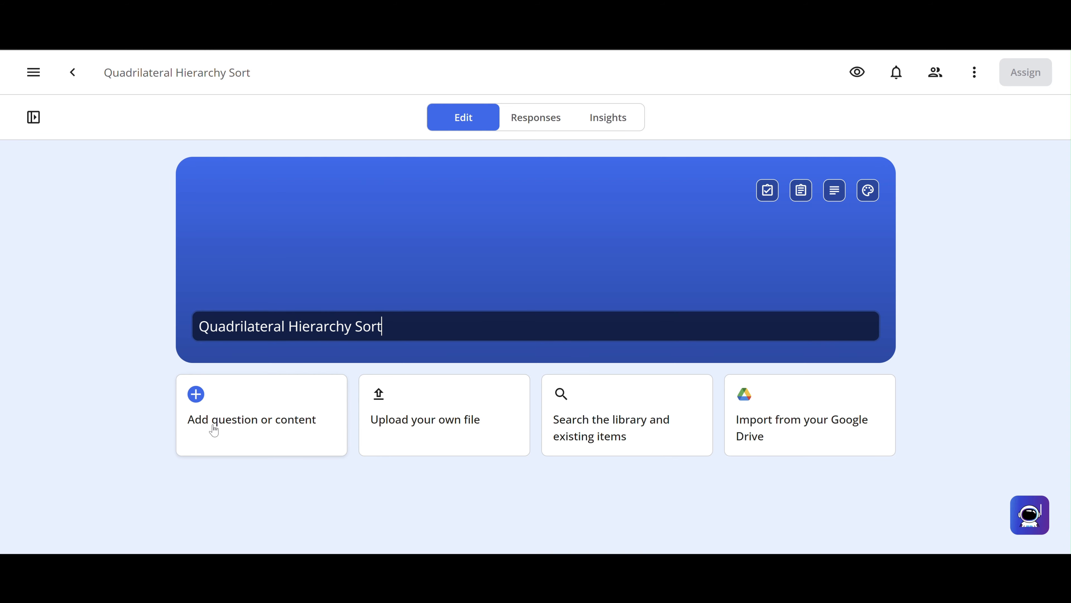
# Step: Add a Match Table Grid question reading "Look at each quadrilateral on the left. Complete the table according to the attributes of each shape."
pyautogui.click(259, 431)
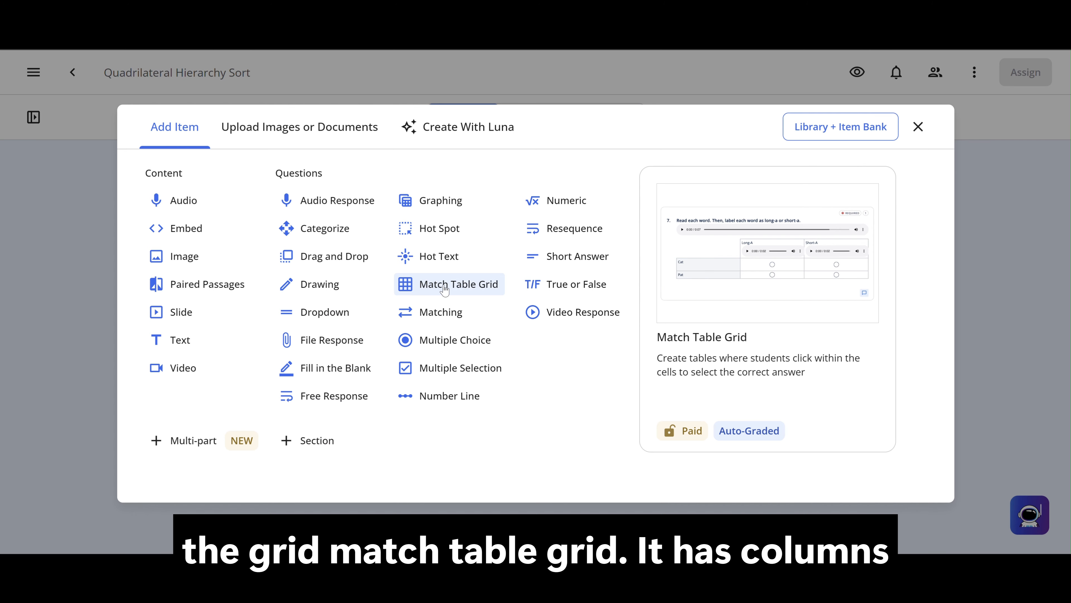
pyautogui.click(429, 287)
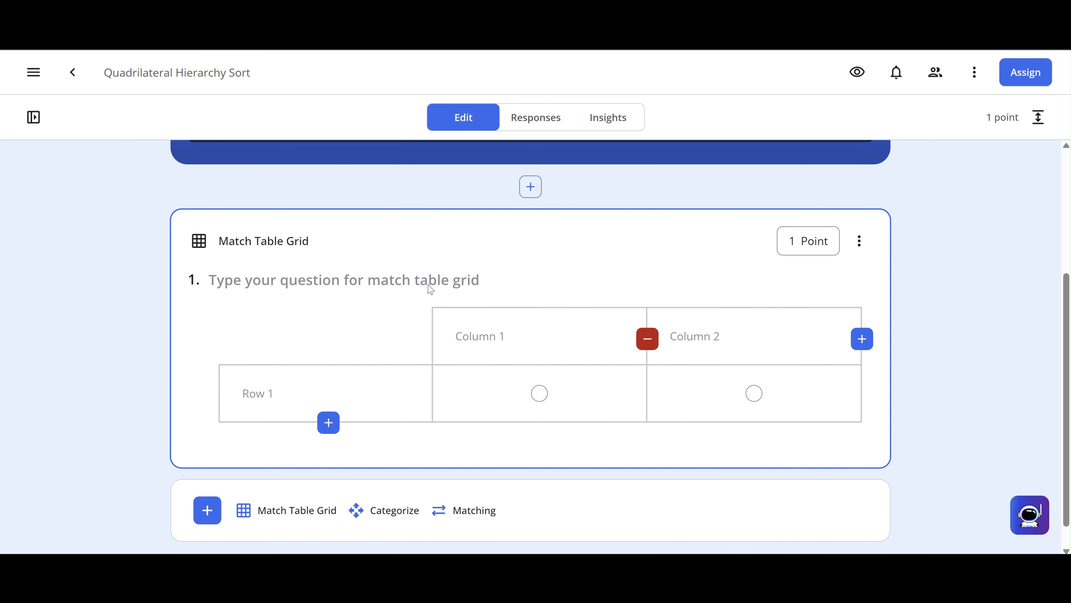
pyautogui.click(305, 272)
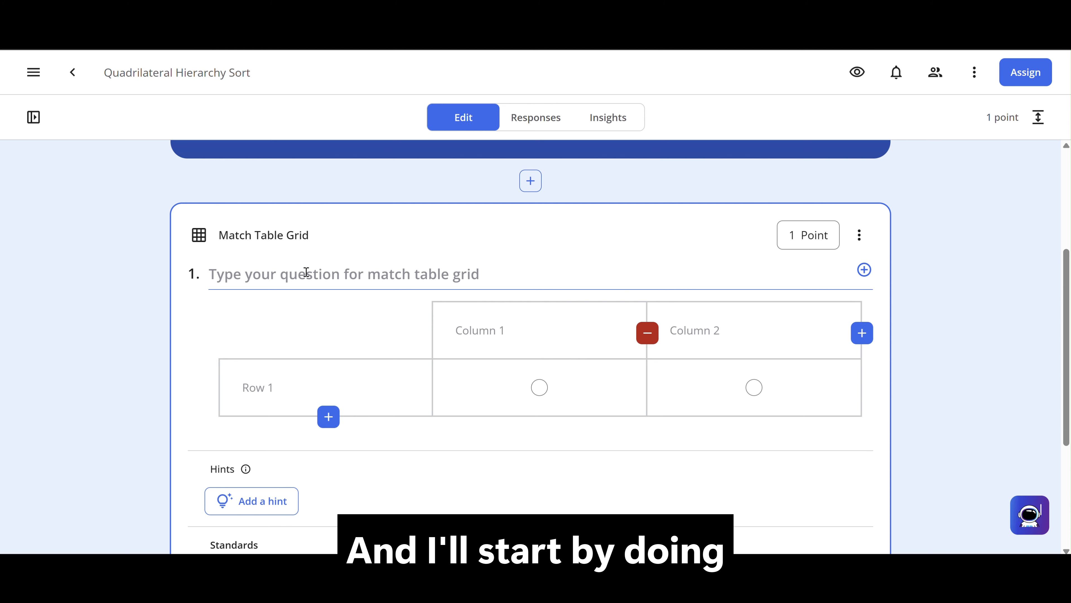
pyautogui.write('Look at ea')
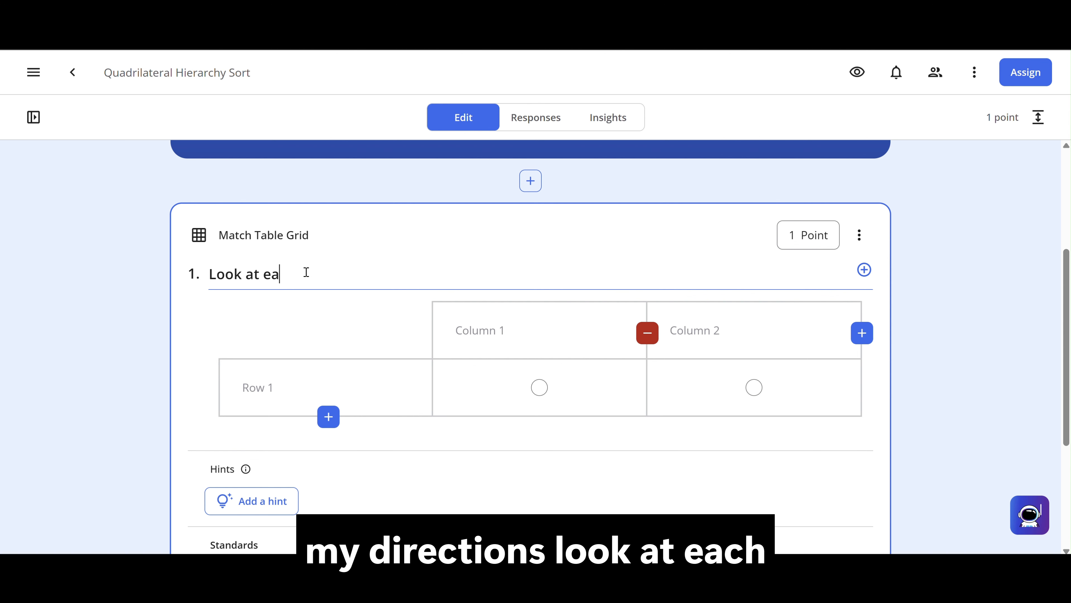
pyautogui.write('ch quadrilateral on')
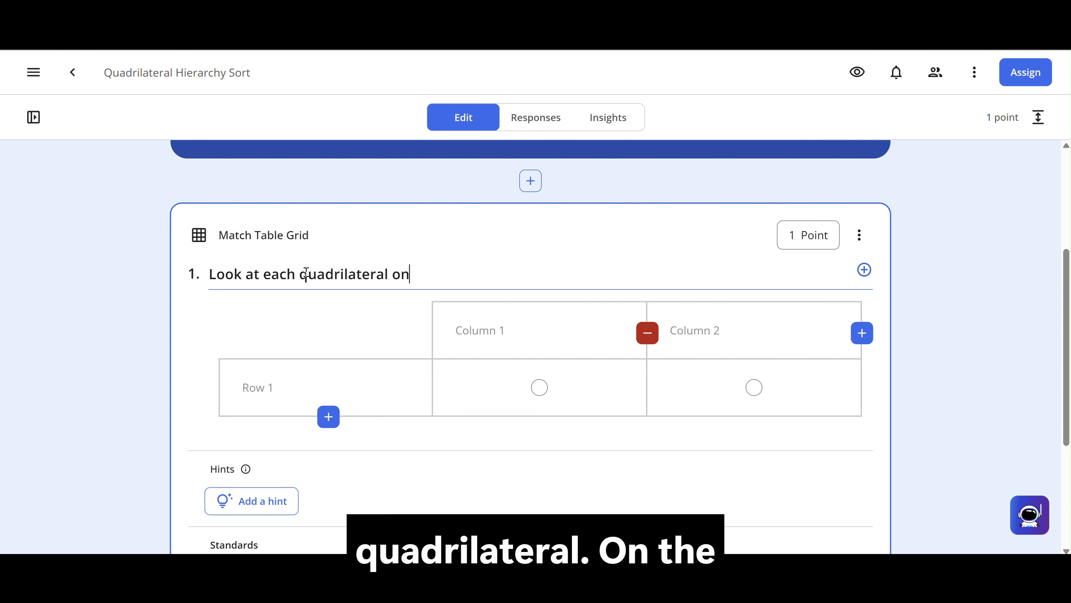
pyautogui.write(' the lef')
pyautogui.press('BackSpace')
pyautogui.write('eft')
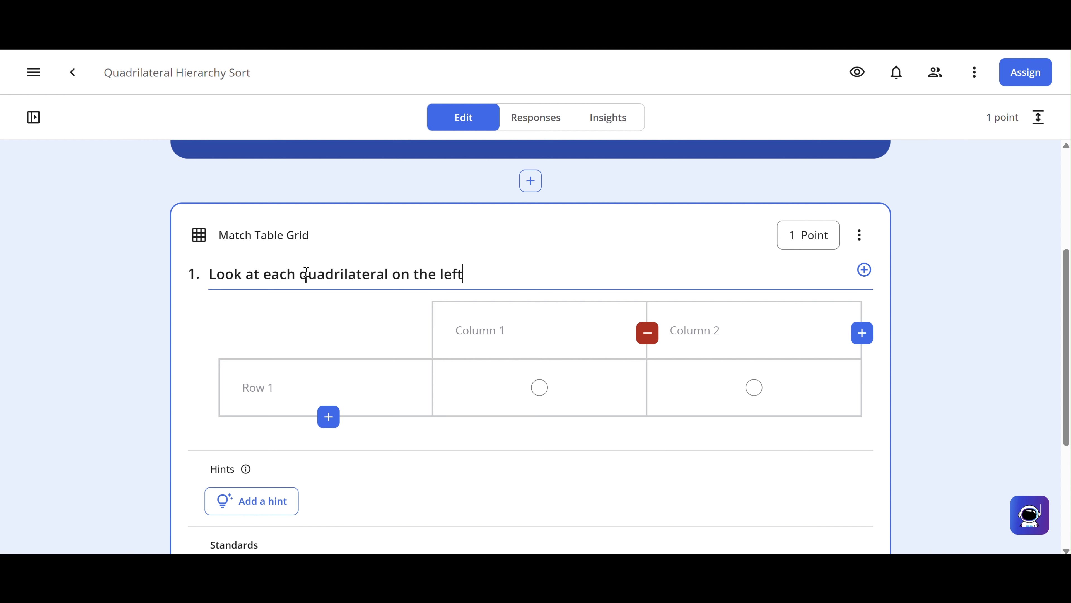
pyautogui.write('. Complete the table')
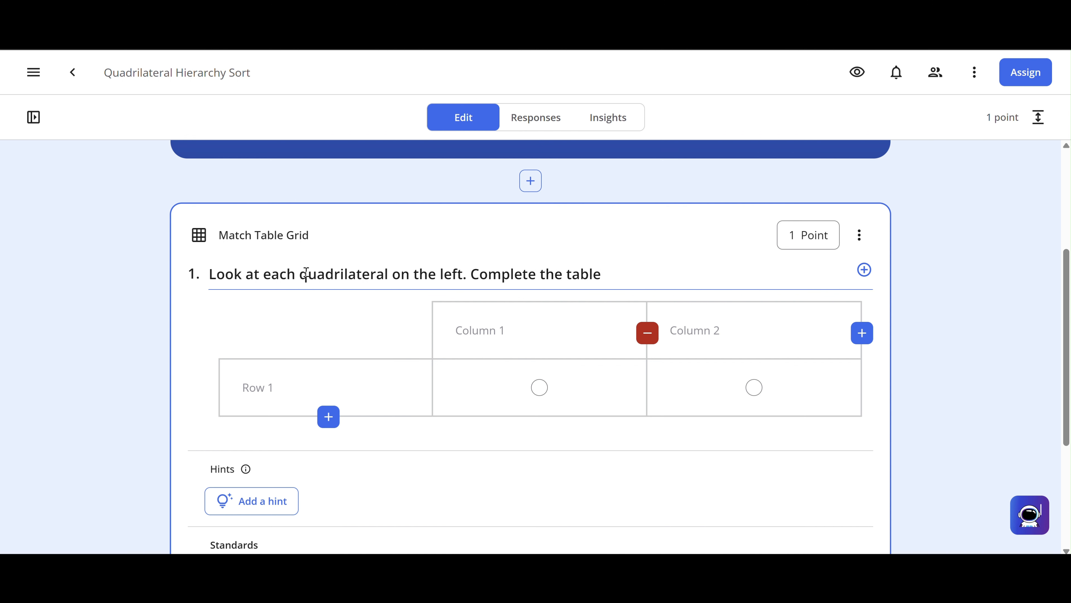
pyautogui.write(' according')
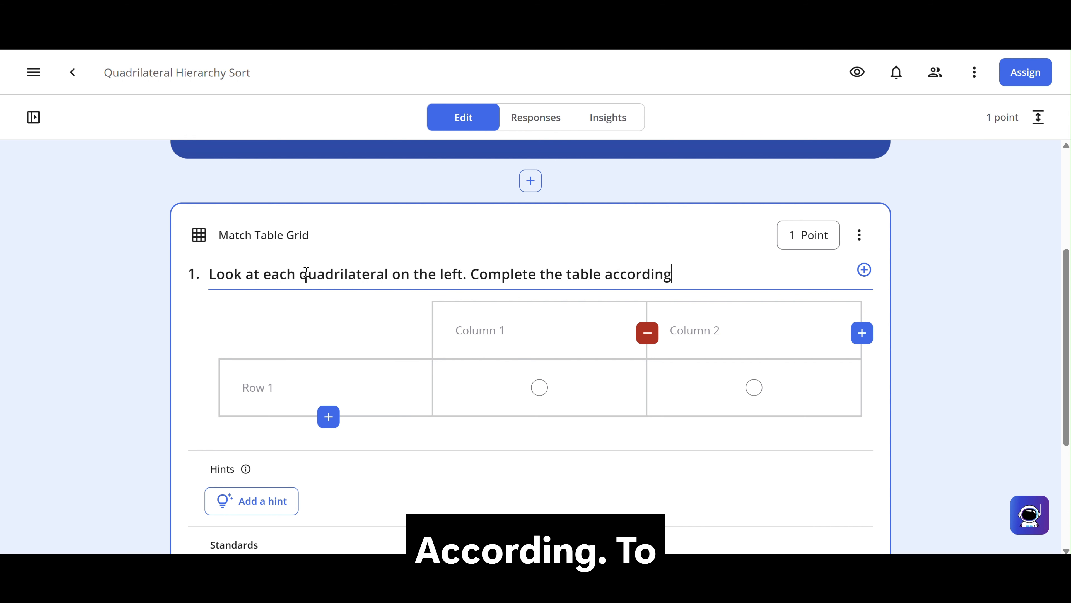
pyautogui.write(' to the attributes o')
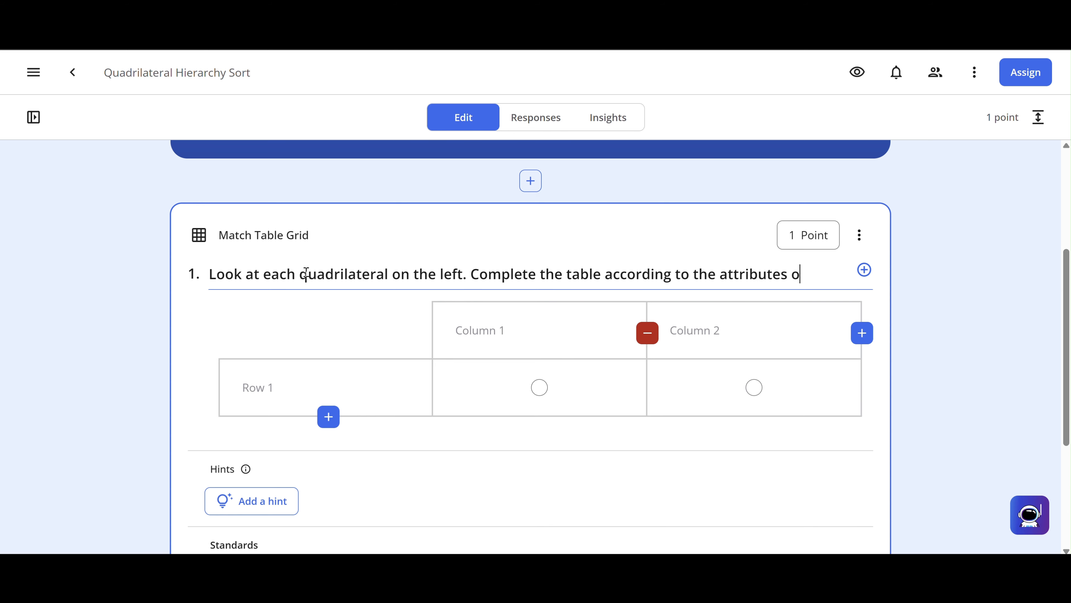
pyautogui.write('f each shape.')
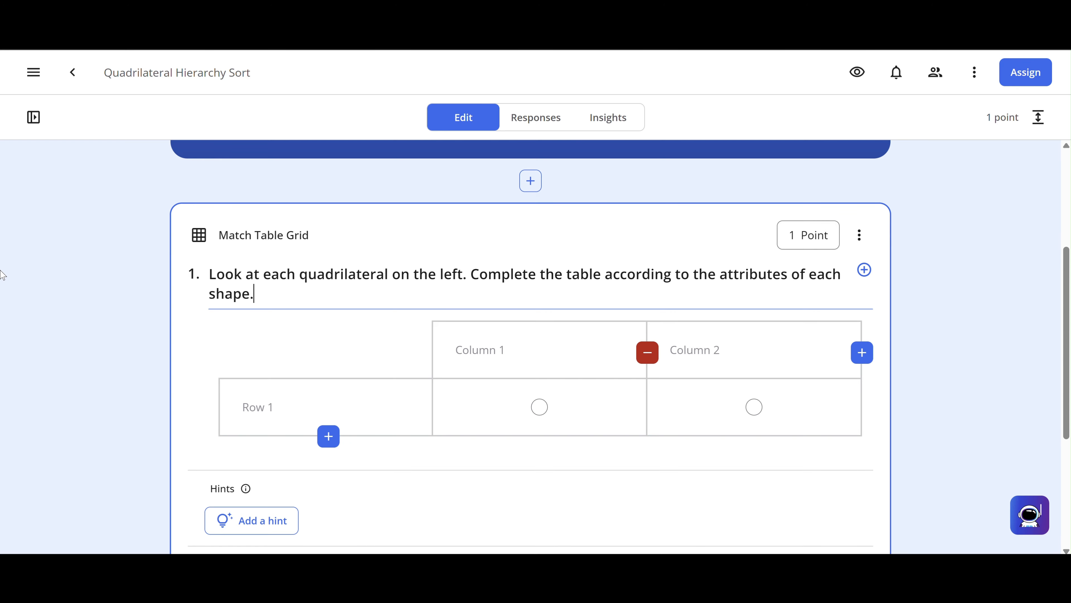
# Step: Extend the question's match table to four rows and three columns
pyautogui.scroll(-2, 336, 338)
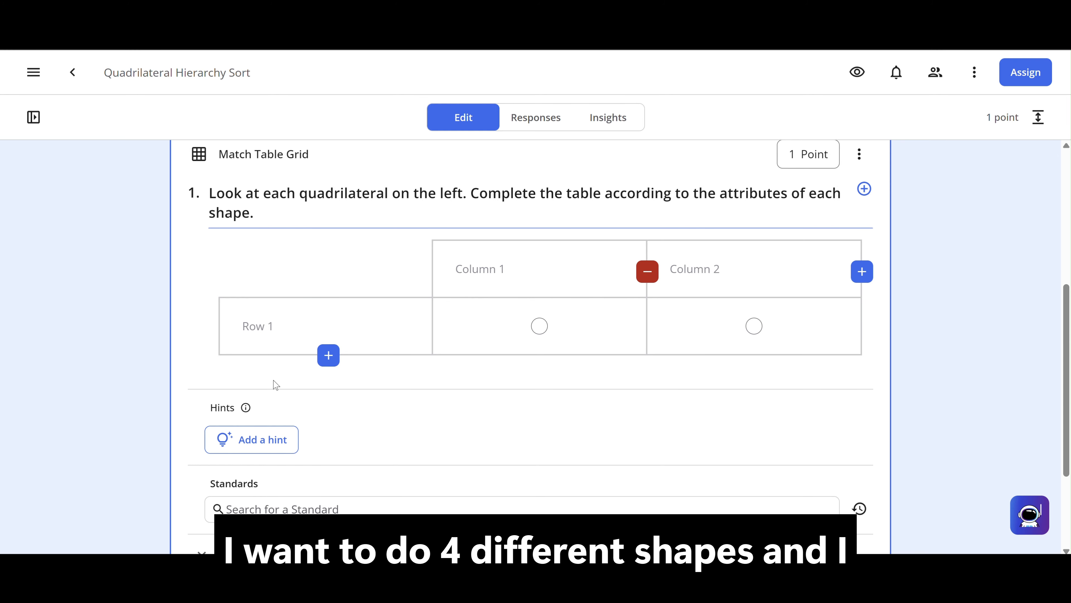
pyautogui.click(328, 355)
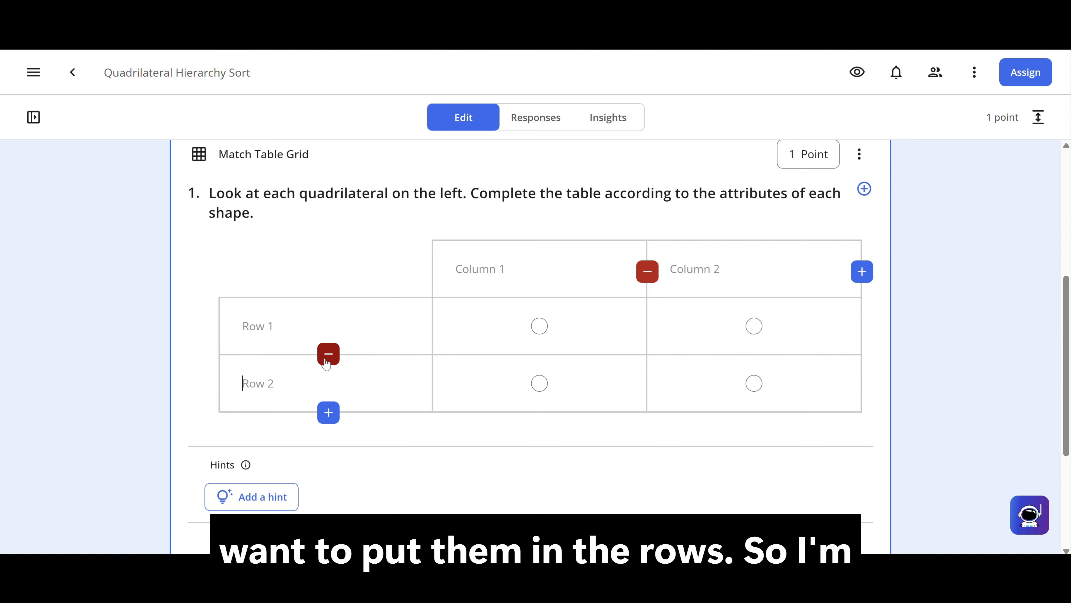
pyautogui.click(329, 412)
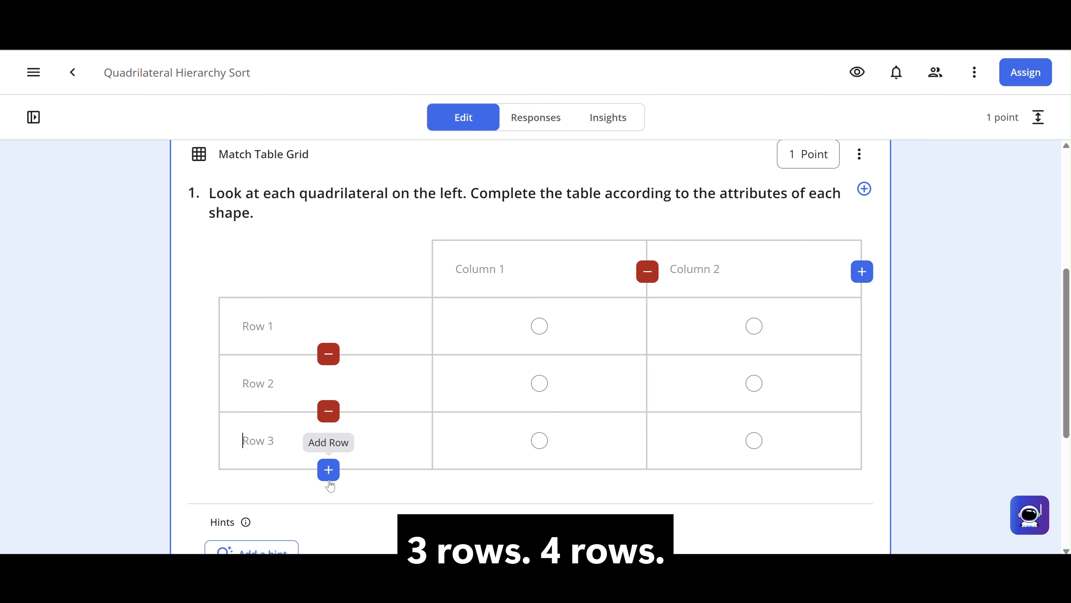
pyautogui.click(329, 470)
pyautogui.scroll(-1, 330, 477)
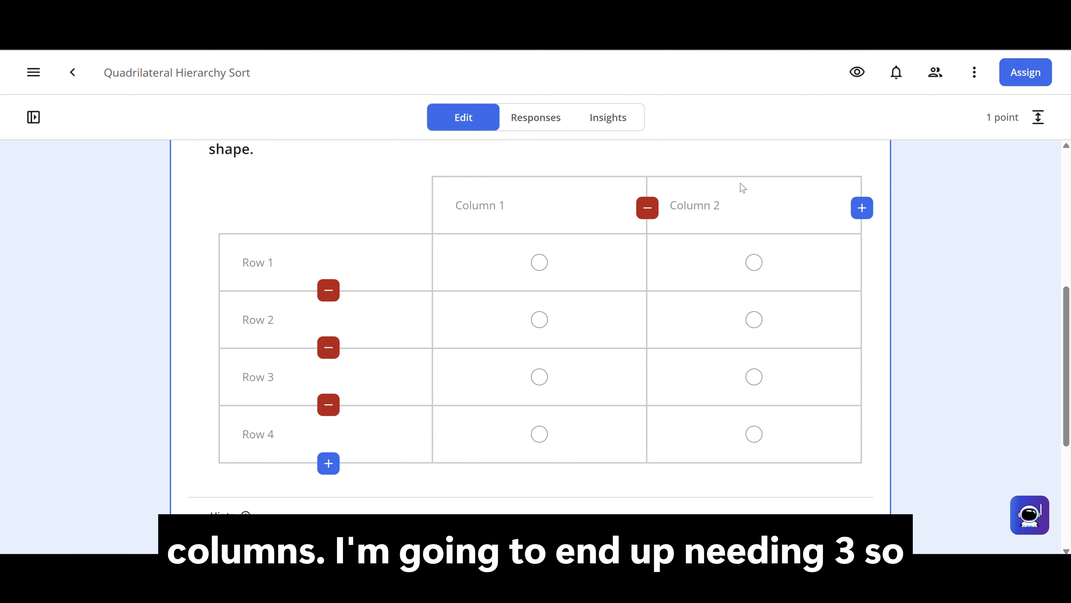
pyautogui.click(862, 208)
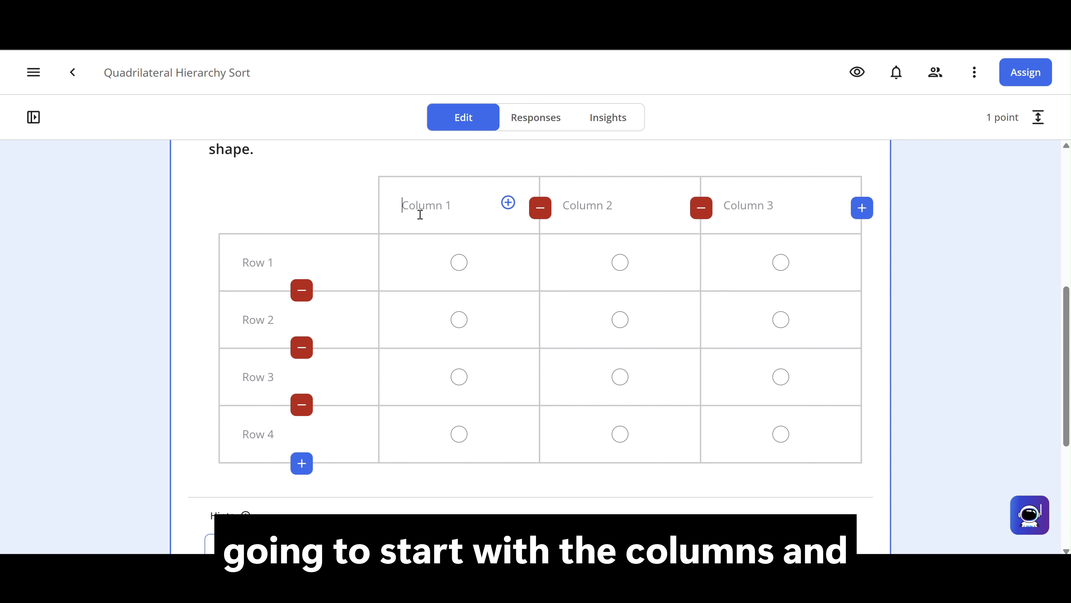
# Step: Label the three columns "4 sides", "2 pairs of parallel sides" and "Includes one or more 90 degree angles"
pyautogui.write('4 sides')
pyautogui.press('Tab')
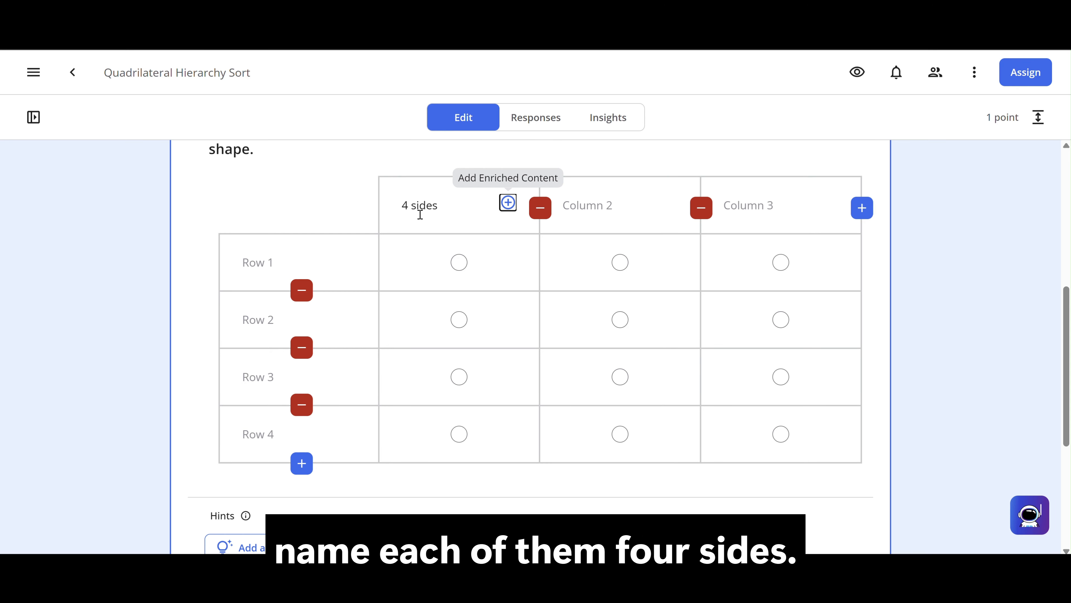
pyautogui.press('Tab')
pyautogui.press('Tab')
pyautogui.press('Tab')
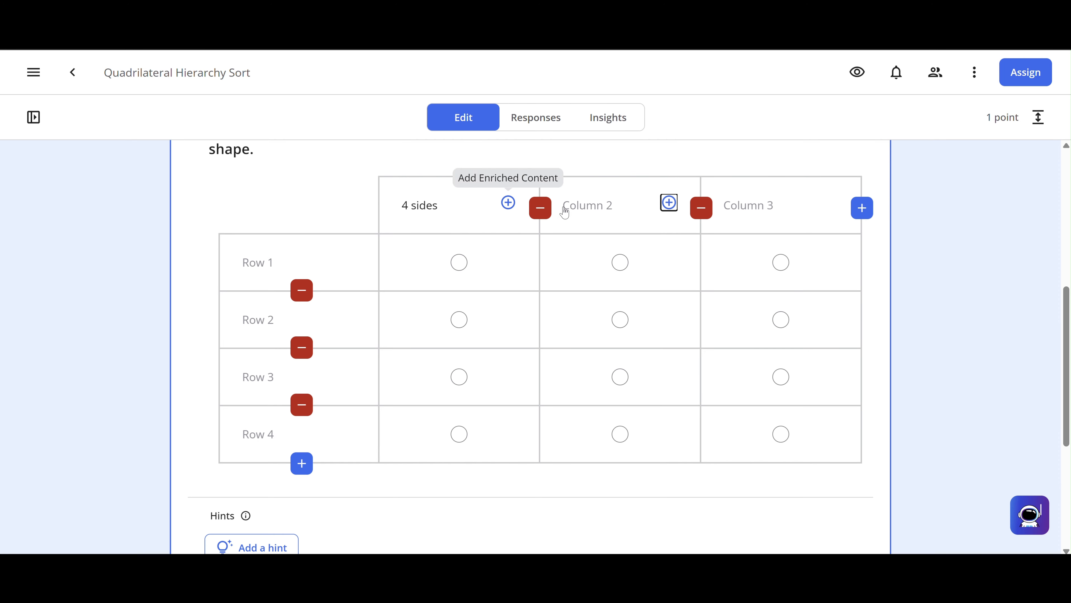
pyautogui.click(609, 207)
pyautogui.write('2')
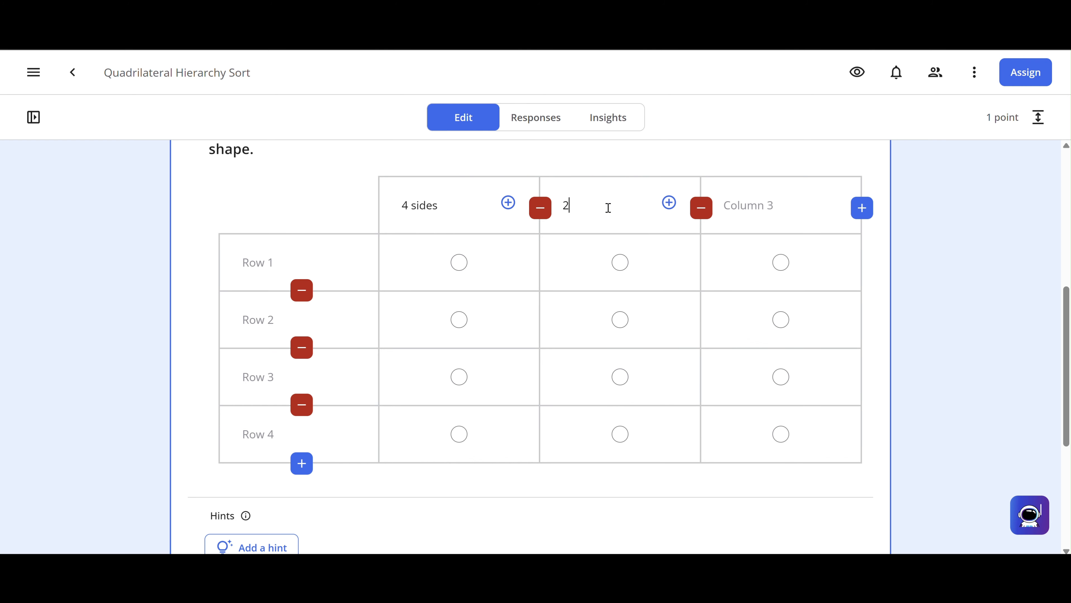
pyautogui.write(' pairs of para')
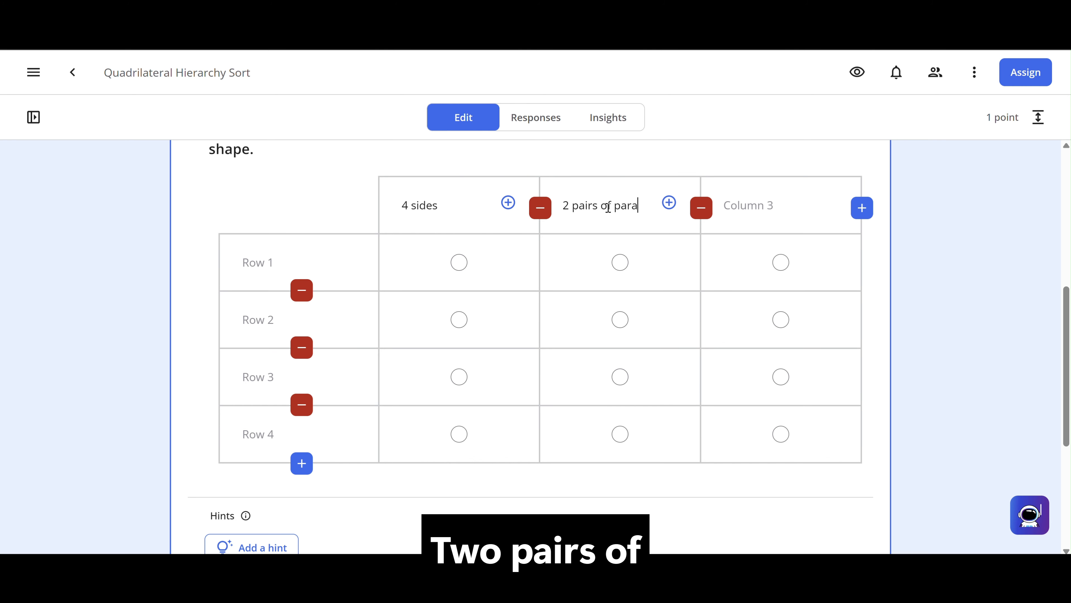
pyautogui.write('llel sides')
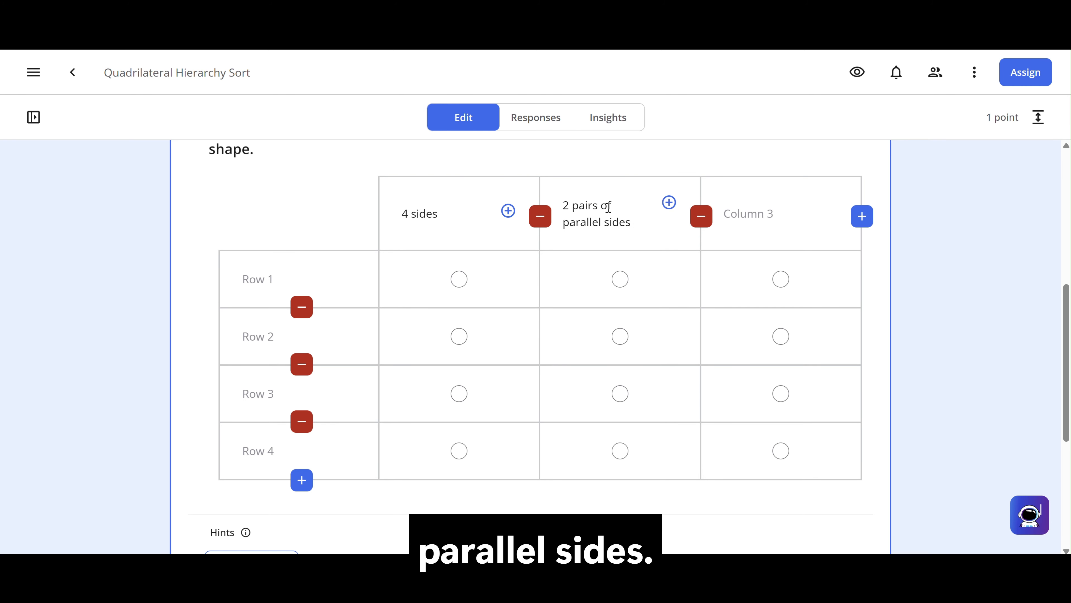
pyautogui.click(761, 205)
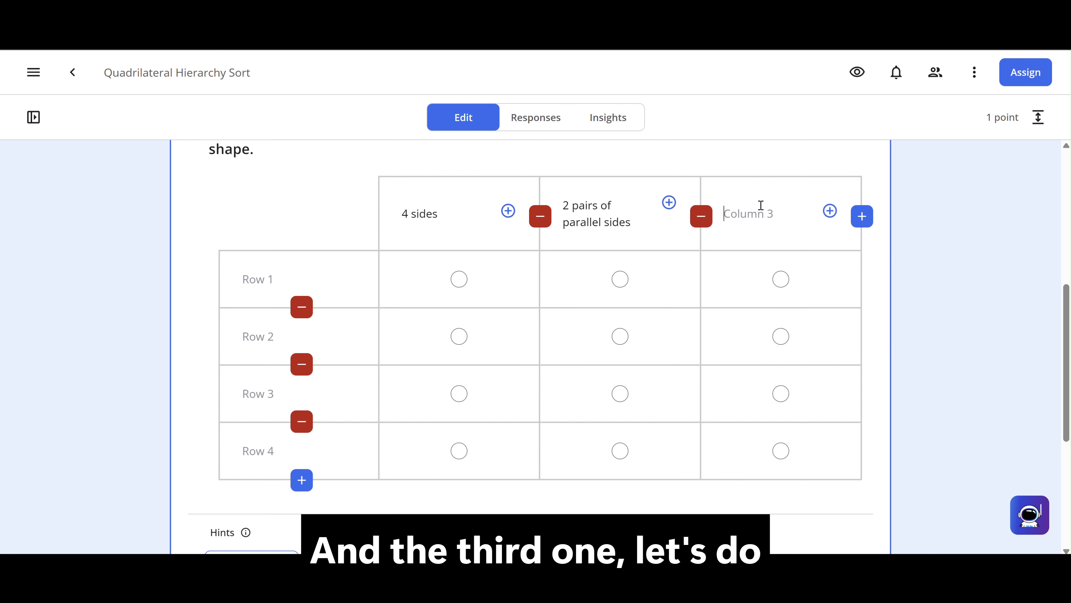
pyautogui.write('Includes one or mor')
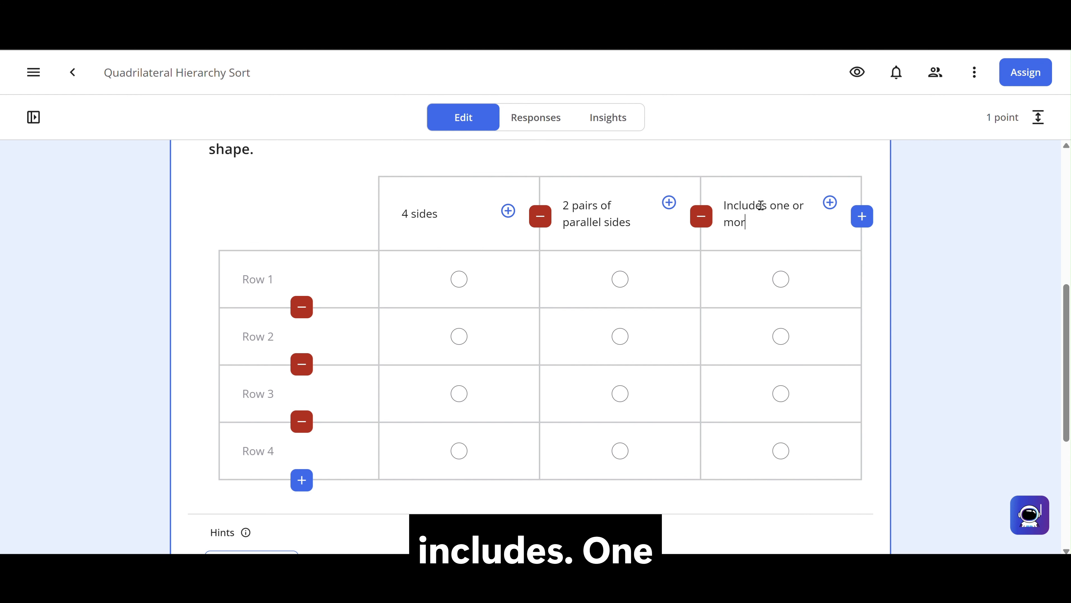
pyautogui.write('e 90 deg')
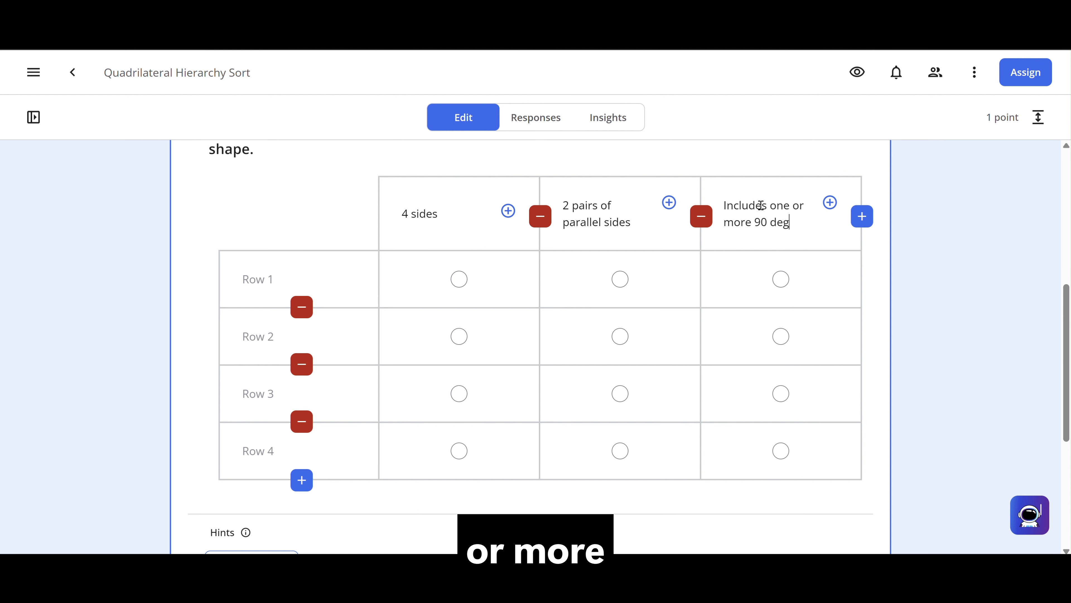
pyautogui.write('ree angl')
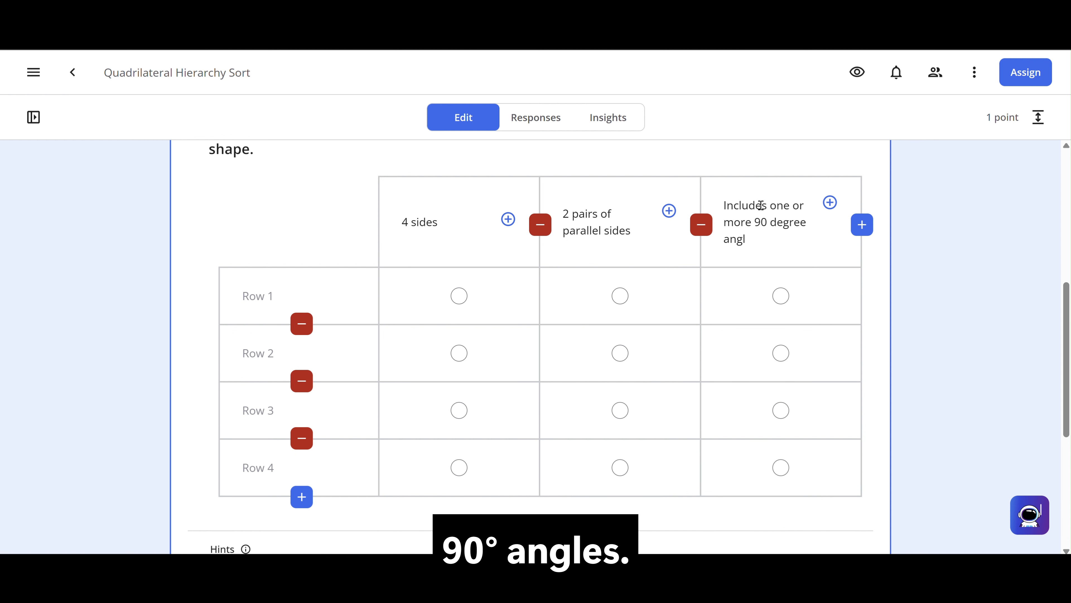
# Step: Label the first two rows of the match table "Square" and "Rectangle"
pyautogui.click(271, 297)
pyautogui.write('Square')
pyautogui.press('Tab')
pyautogui.press('Tab')
pyautogui.press('Tab')
pyautogui.press('Tab')
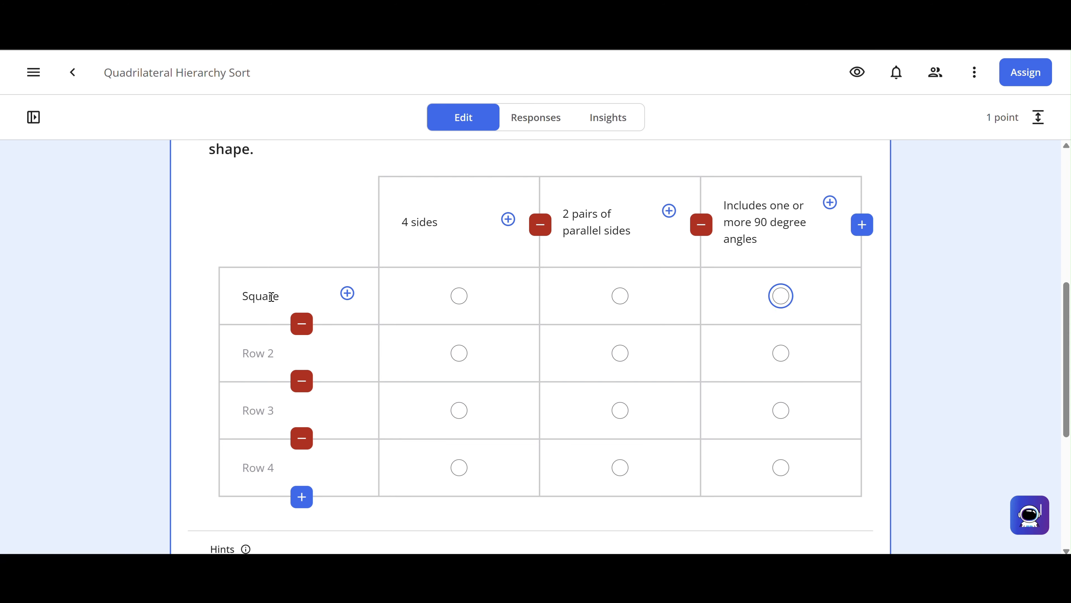
pyautogui.write('Rectangle')
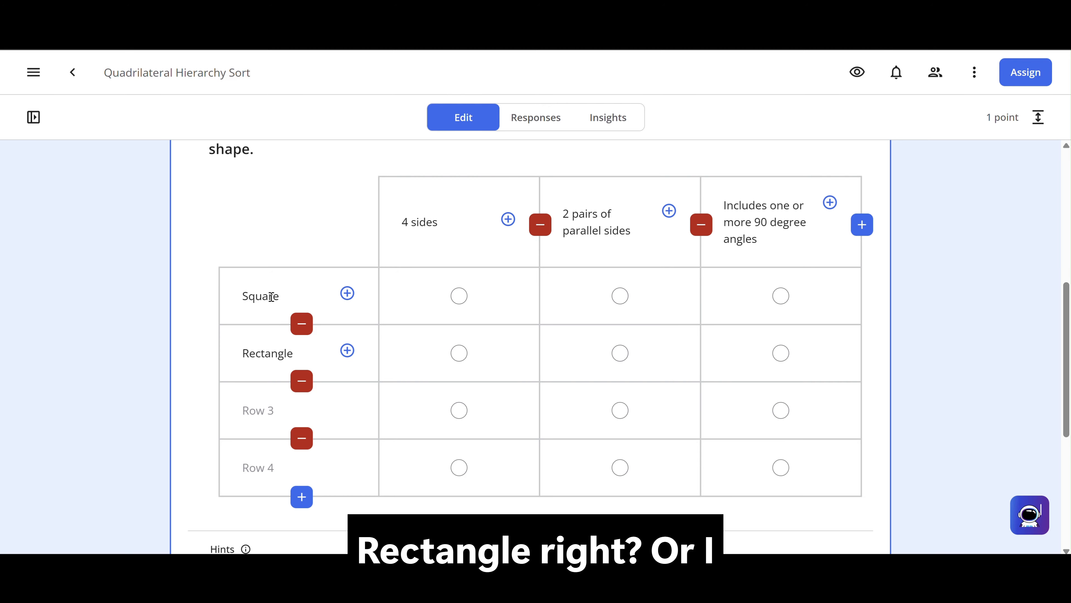
pyautogui.click(348, 294)
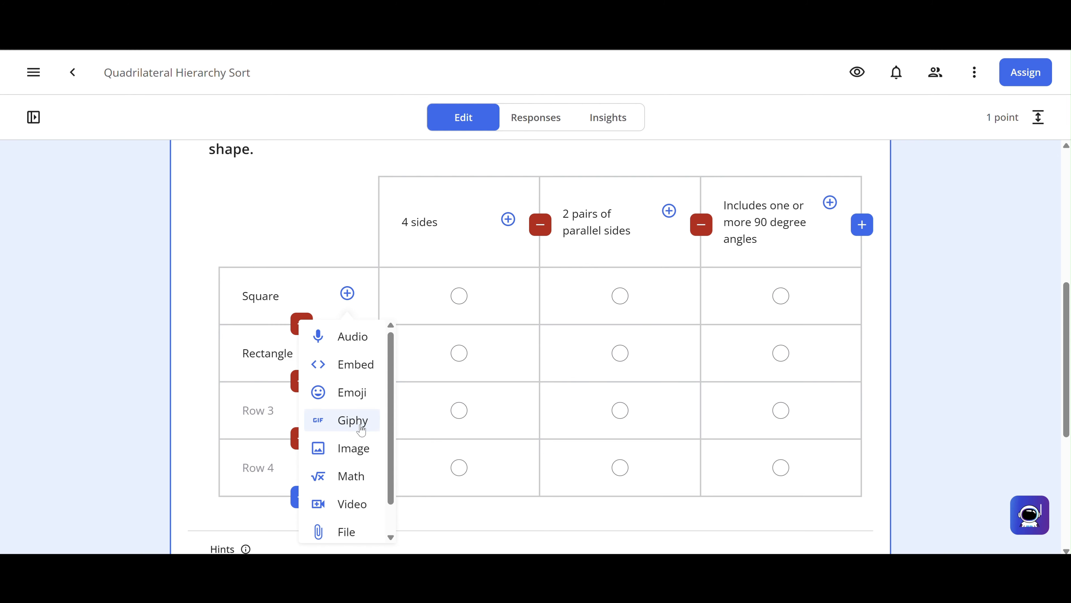
pyautogui.click(357, 456)
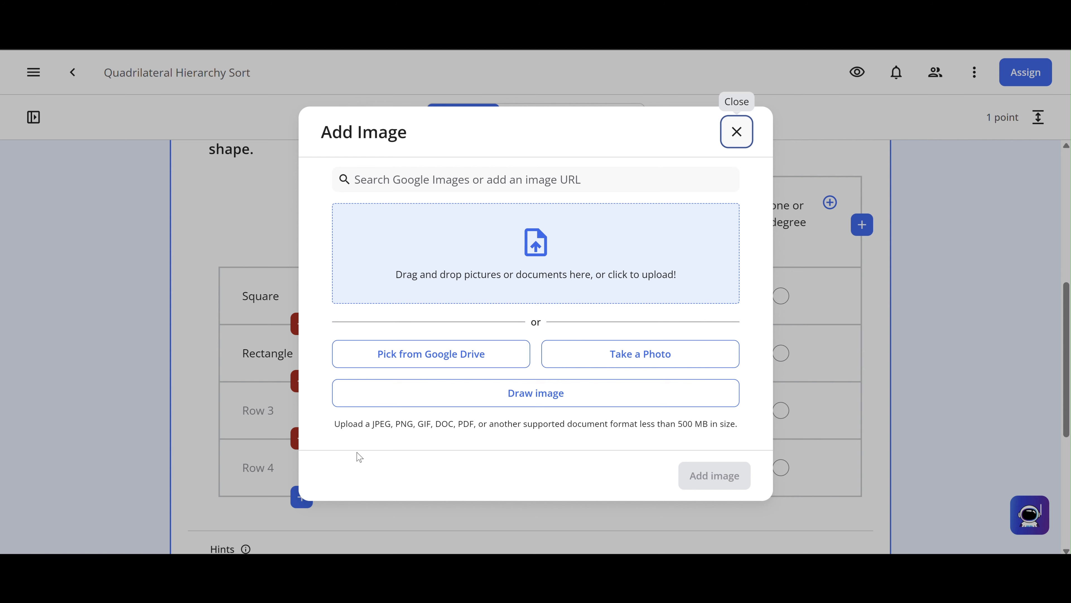
pyautogui.click(576, 268)
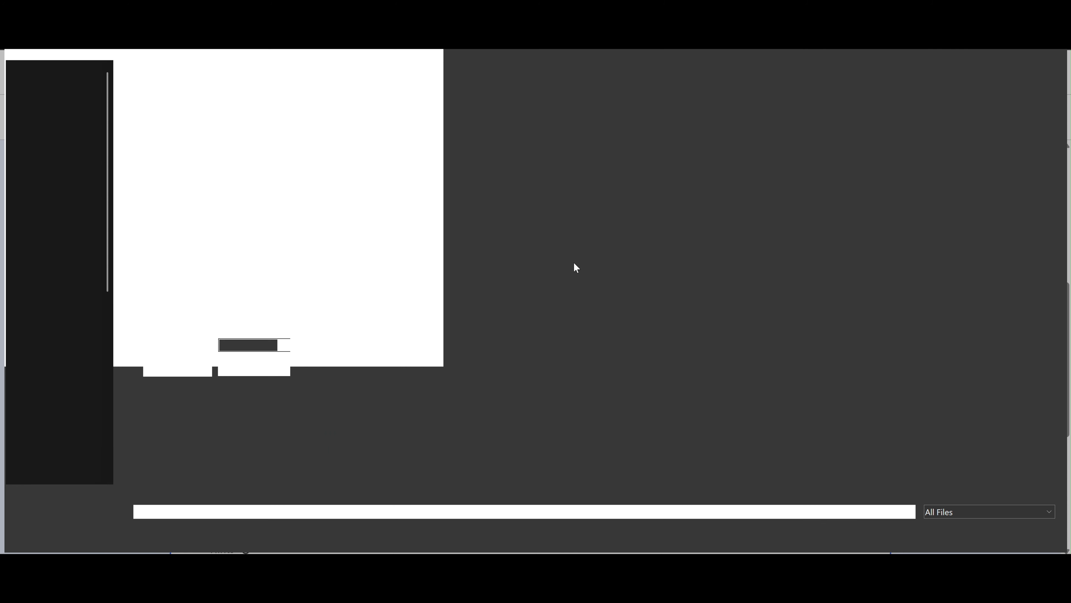
pyautogui.scroll(1, 666, 298)
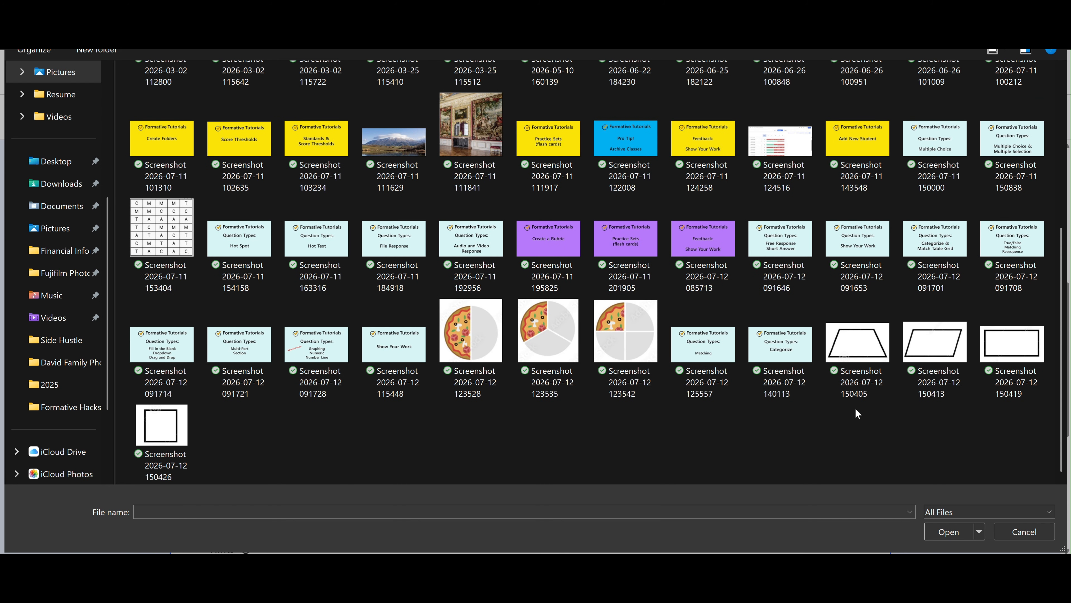
pyautogui.doubleClick(159, 419)
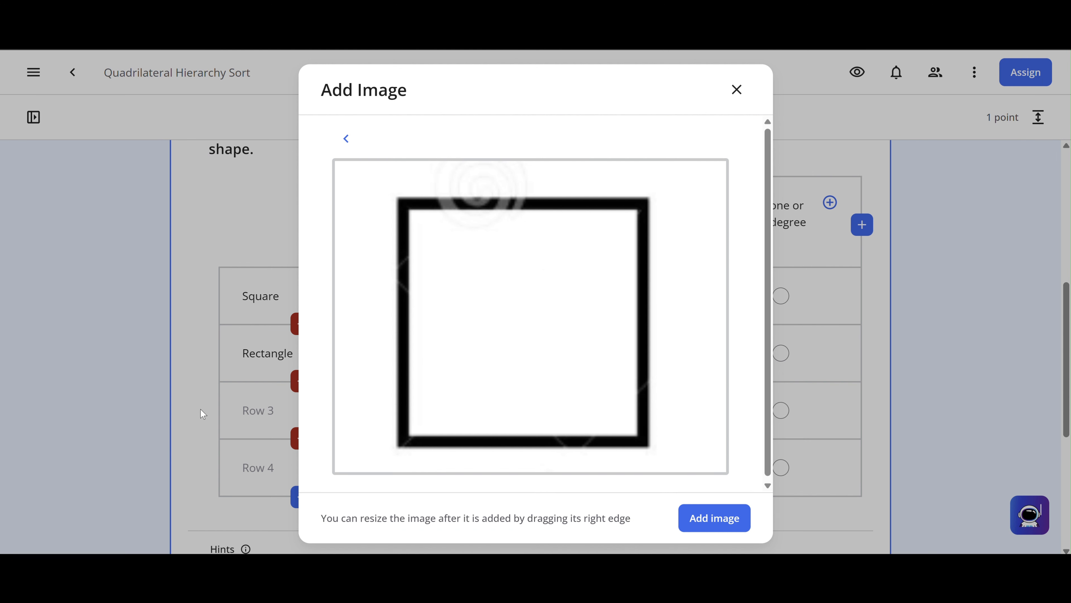
pyautogui.click(692, 517)
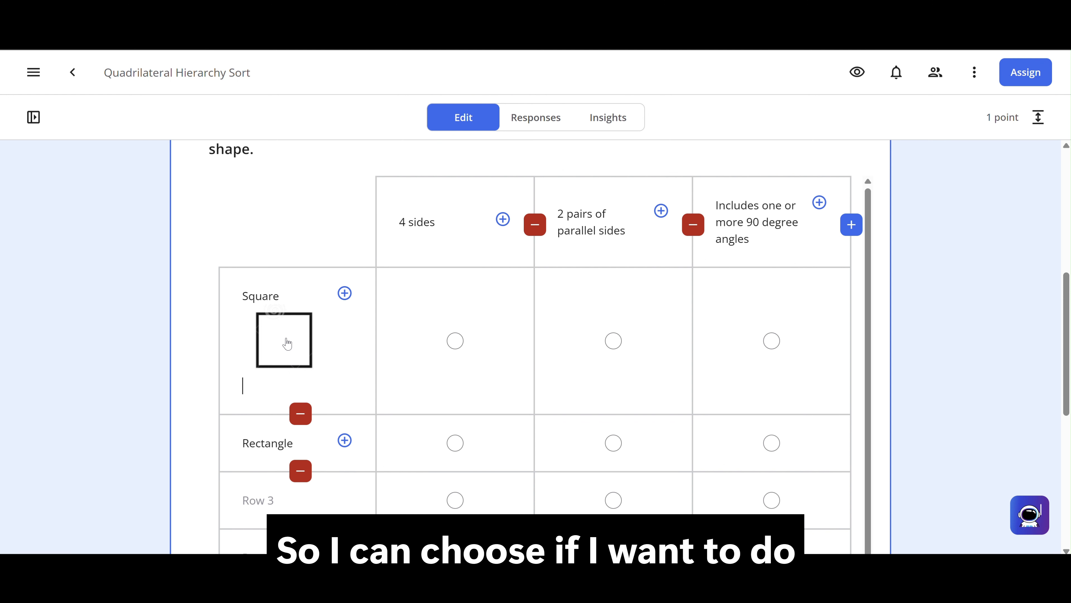
# Step: Delete the words "Square" and "Rectangle" from the first two row labels, keeping the square's image
pyautogui.doubleClick(259, 297)
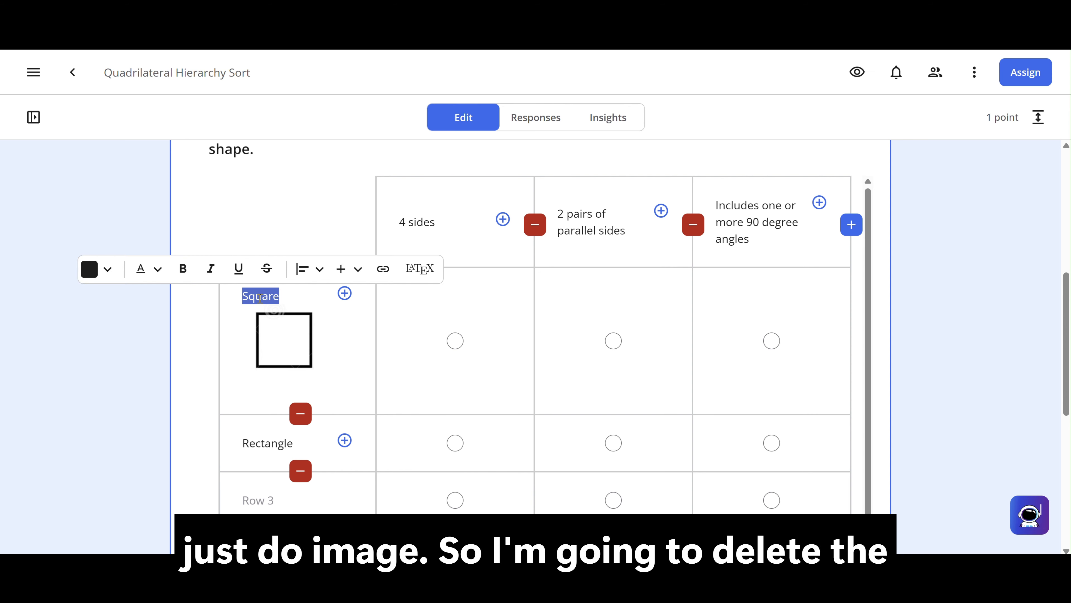
pyautogui.press('BackSpace')
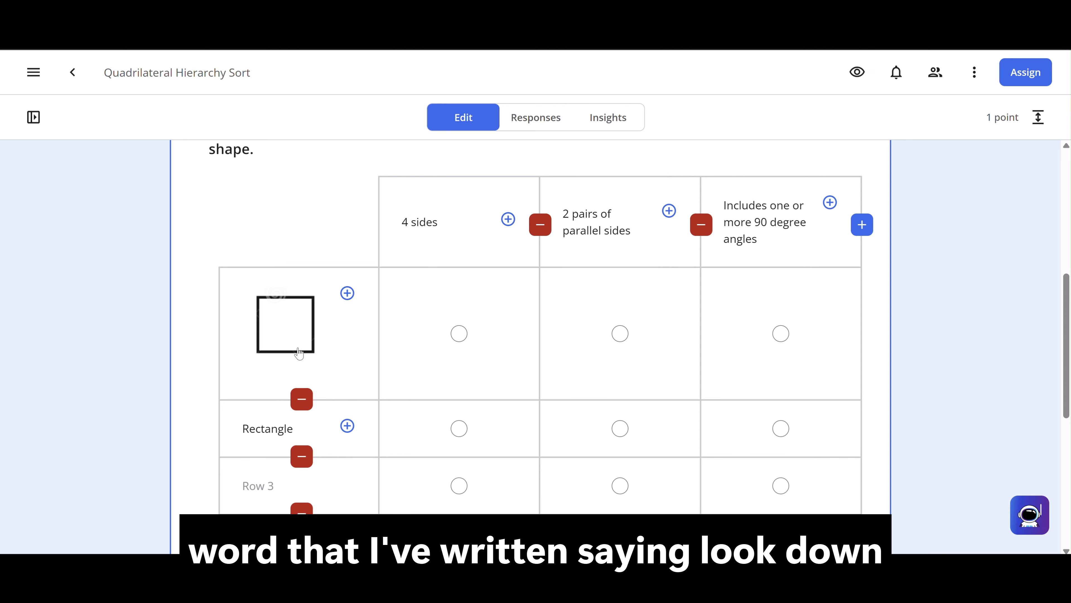
pyautogui.doubleClick(260, 428)
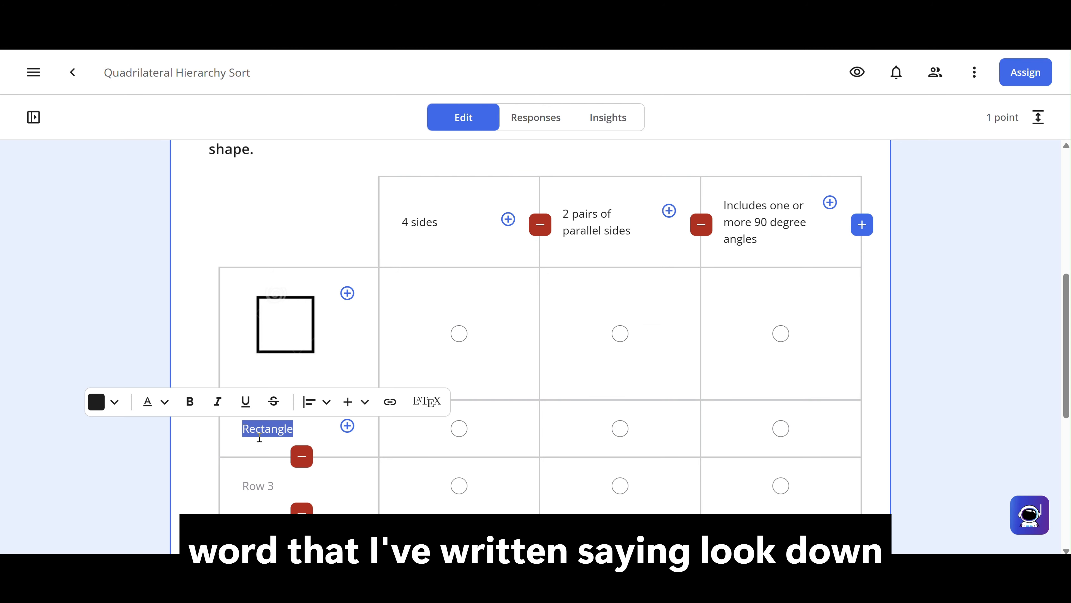
pyautogui.press('BackSpace')
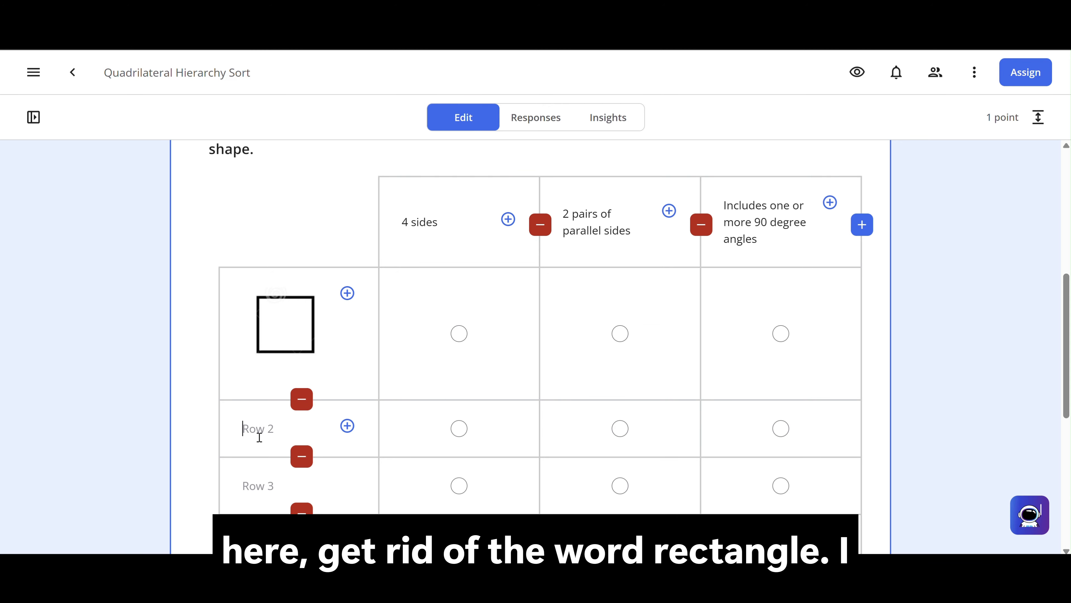
pyautogui.click(348, 427)
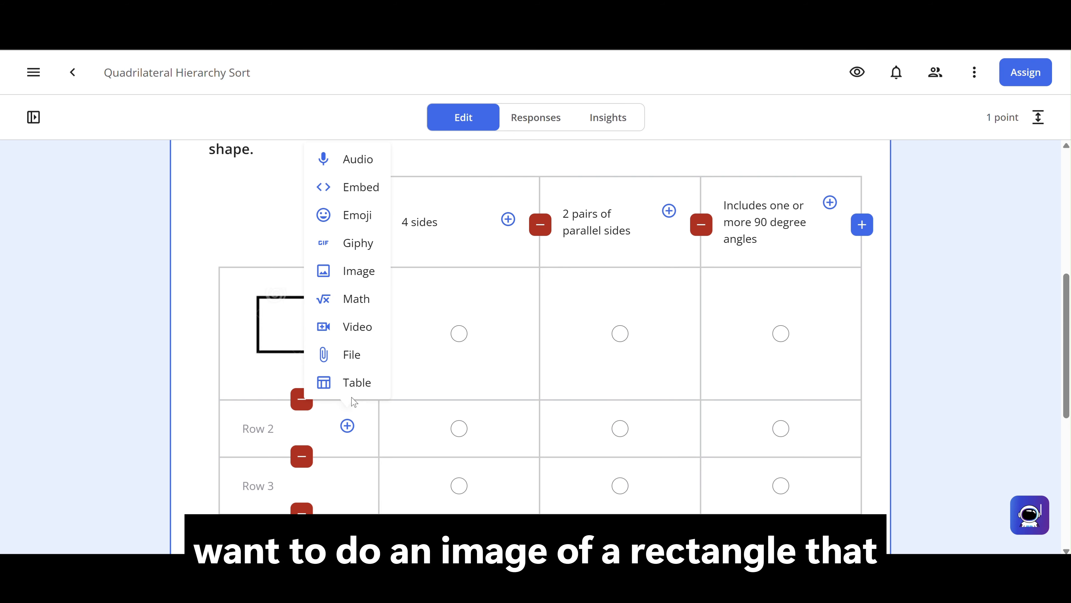
pyautogui.click(363, 274)
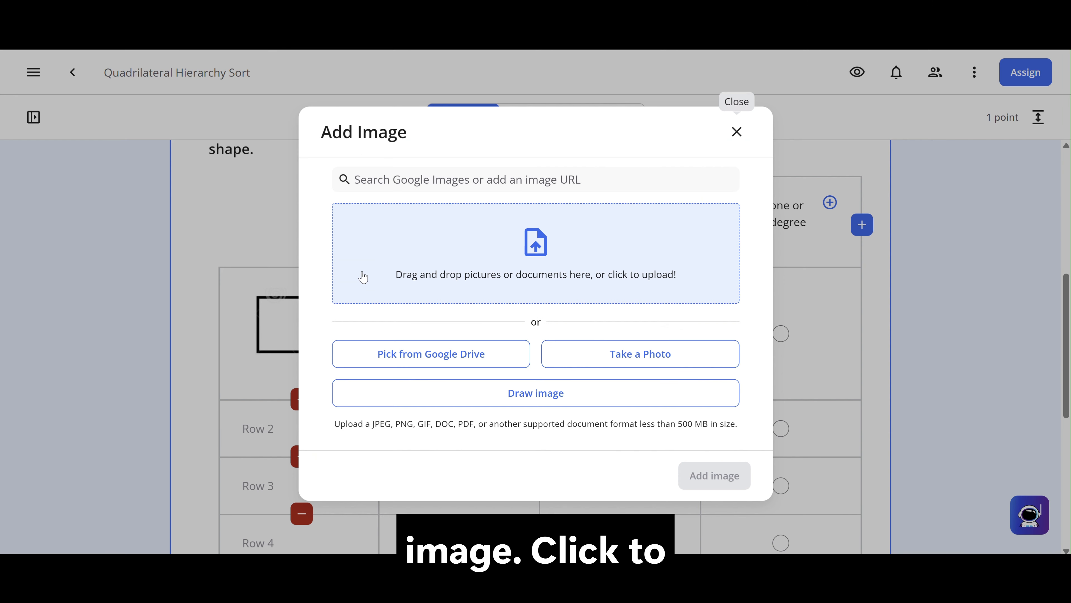
pyautogui.click(586, 277)
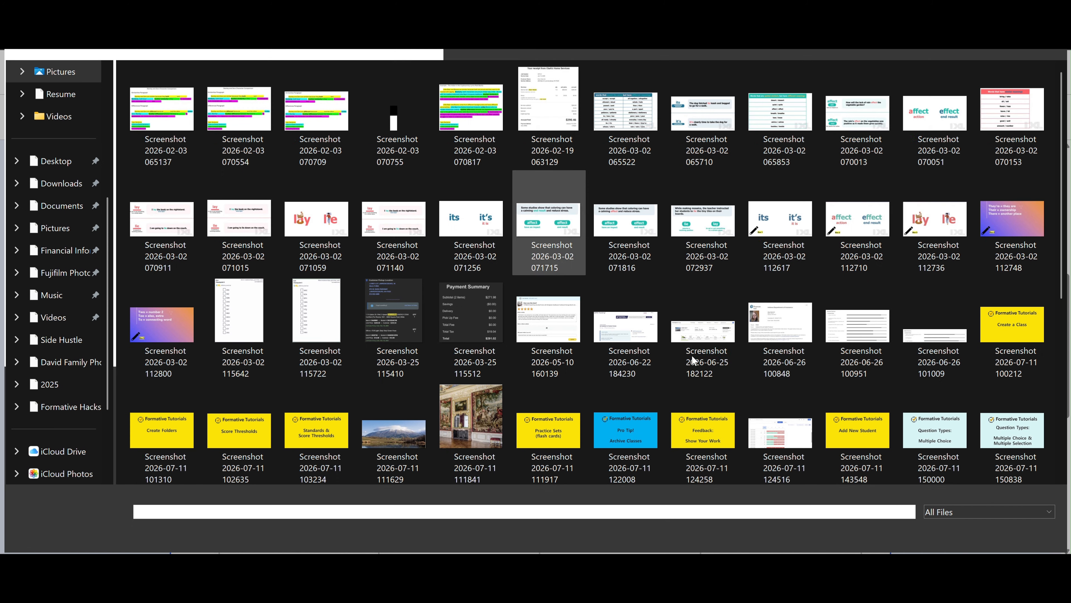
pyautogui.scroll(-5, 766, 409)
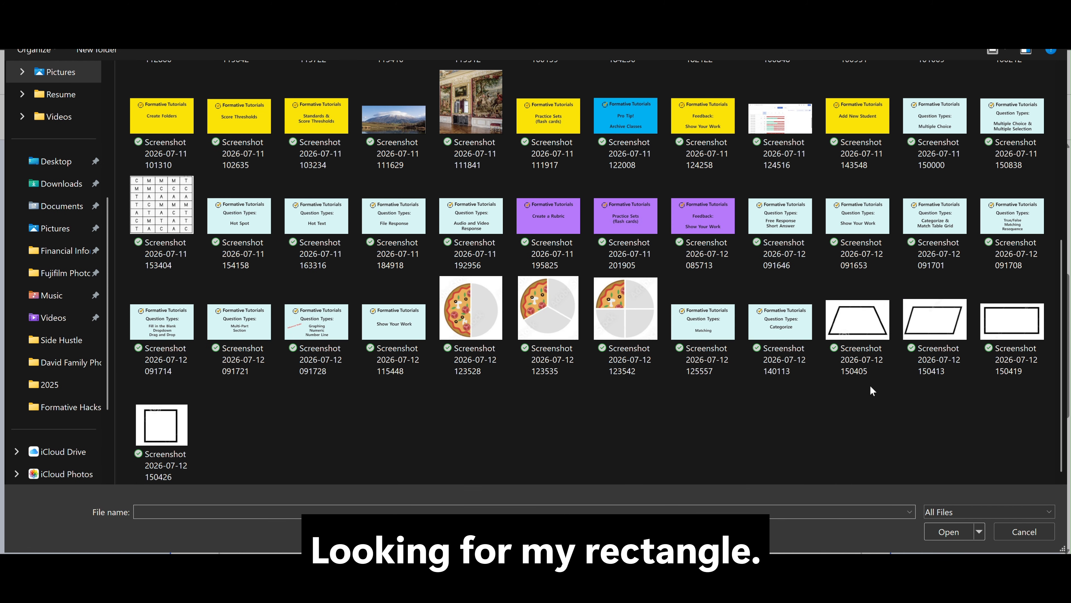
pyautogui.click(998, 342)
pyautogui.doubleClick(998, 342)
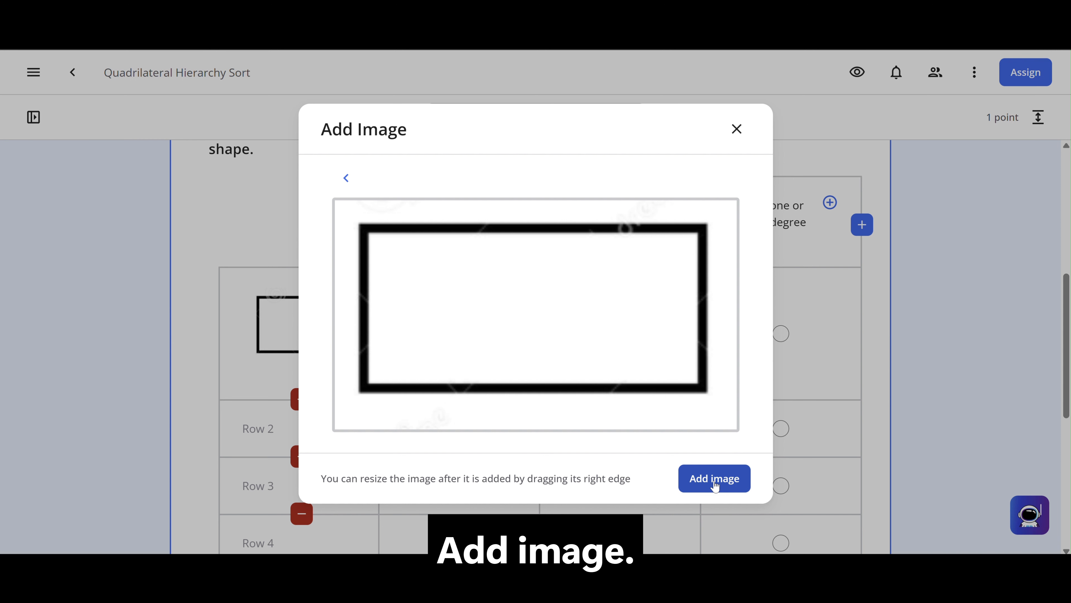
pyautogui.click(715, 481)
pyautogui.scroll(-1, 338, 521)
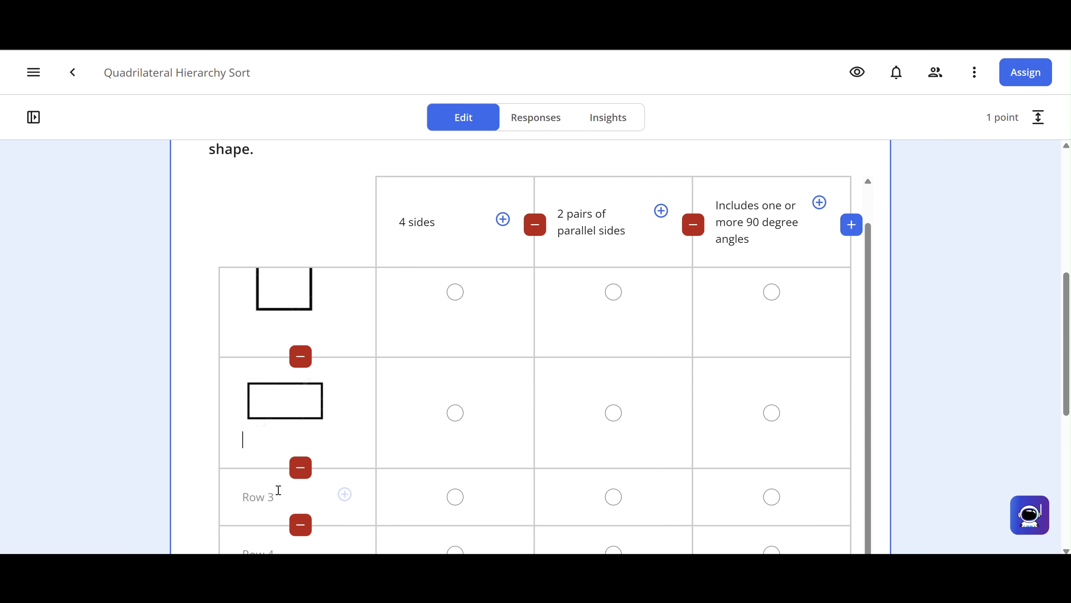
pyautogui.click(345, 496)
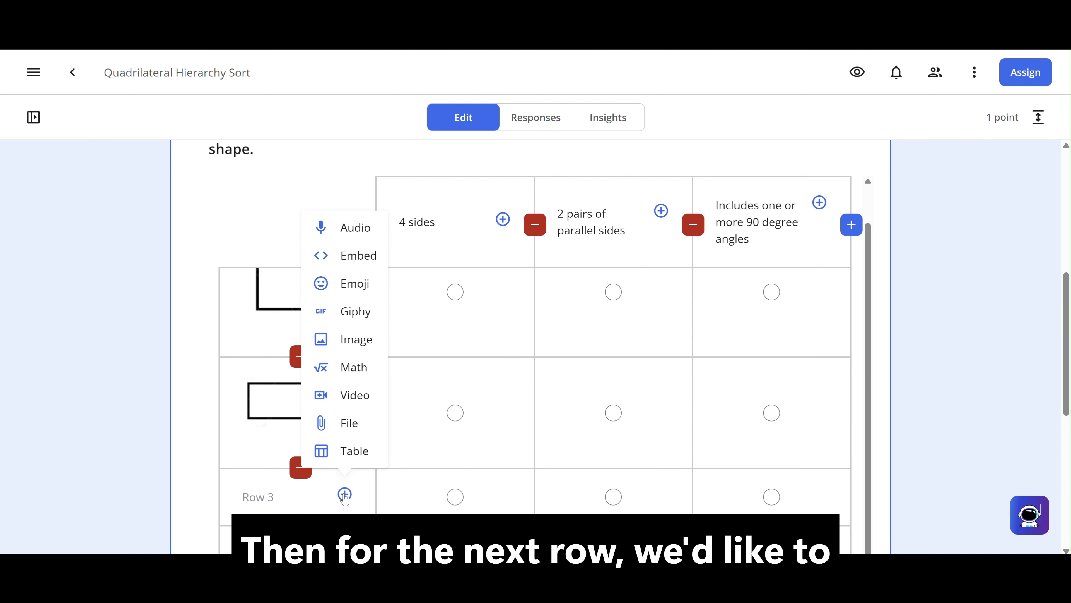
pyautogui.click(344, 344)
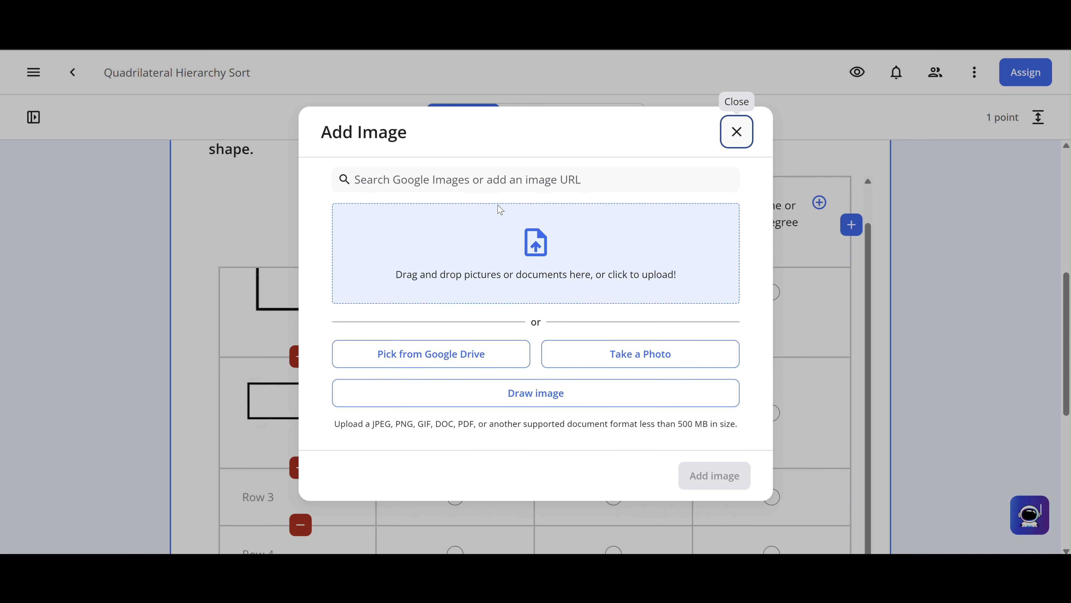
pyautogui.click(502, 247)
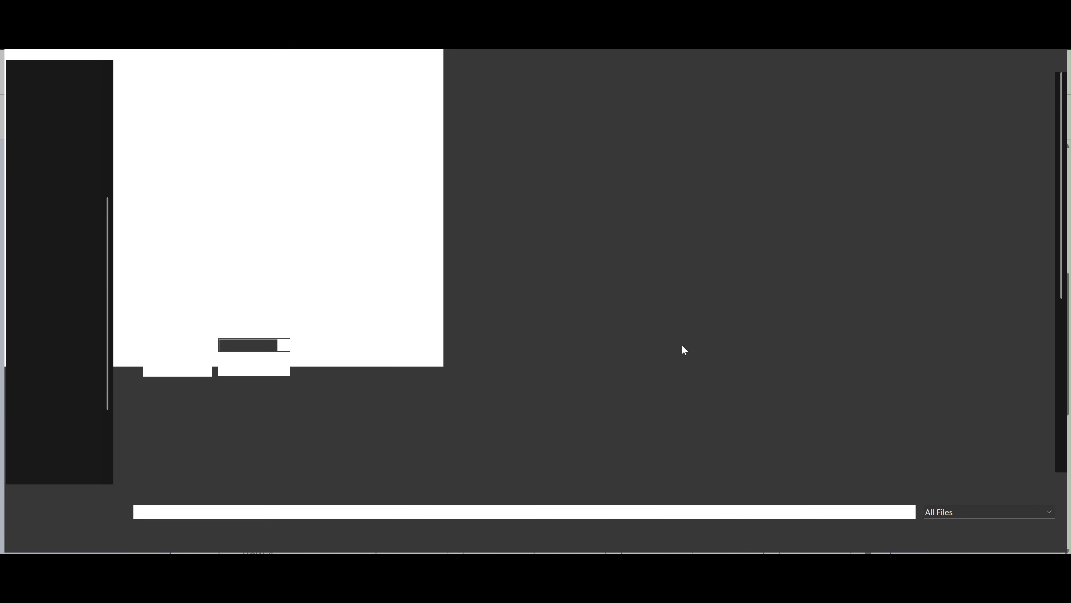
pyautogui.scroll(-5, 682, 350)
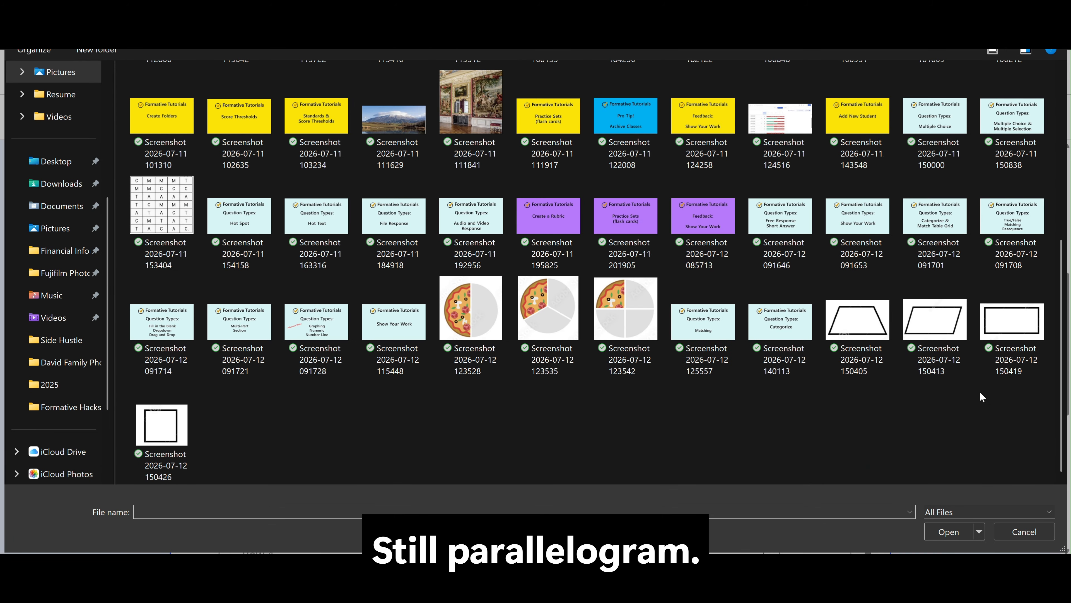
pyautogui.click(950, 345)
pyautogui.doubleClick(949, 345)
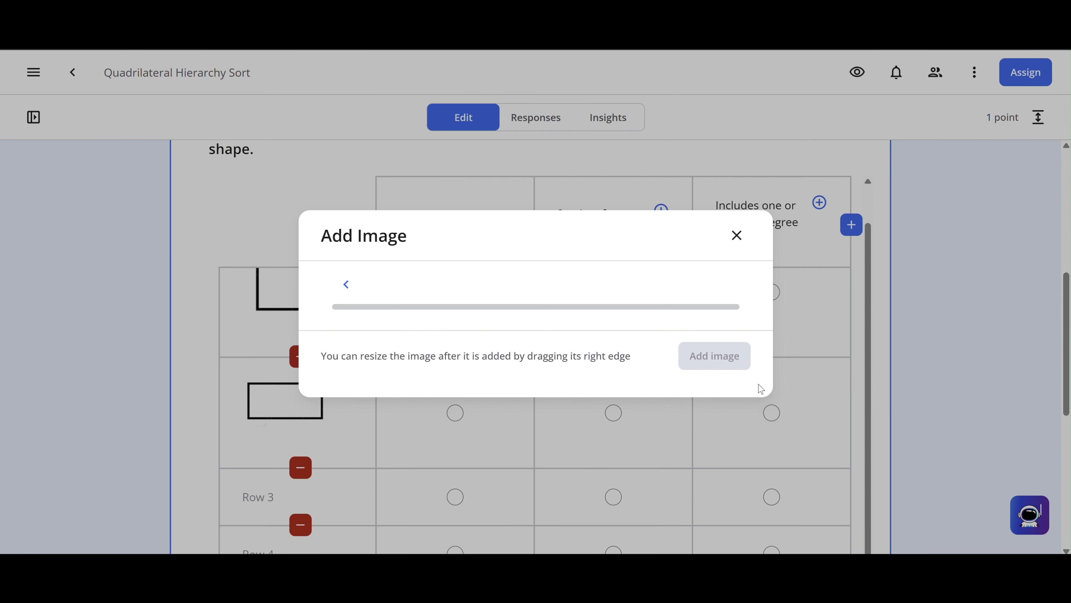
pyautogui.click(714, 493)
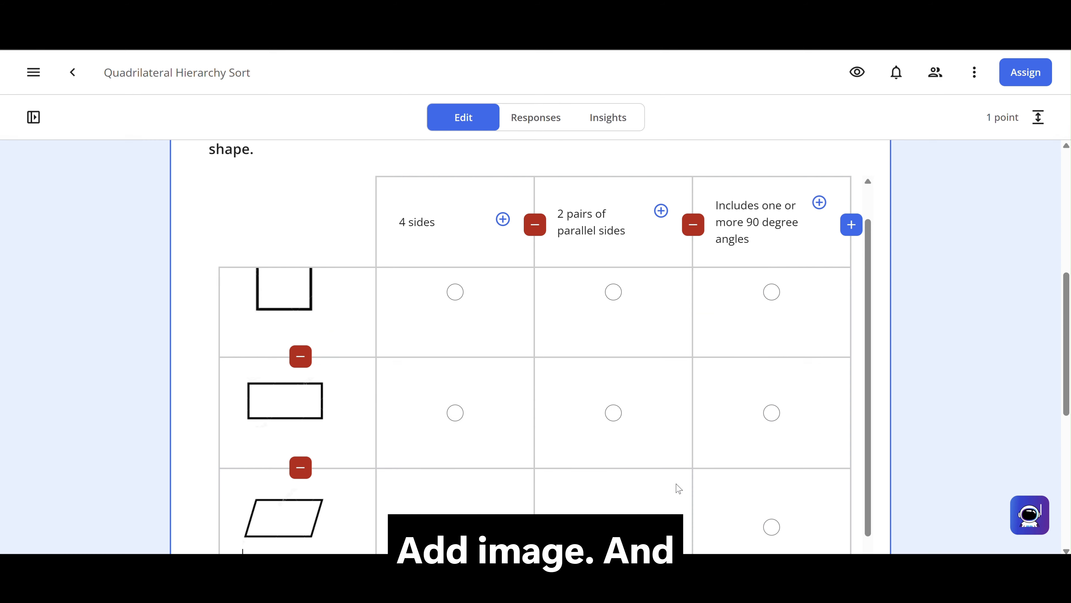
pyautogui.scroll(-3, 304, 489)
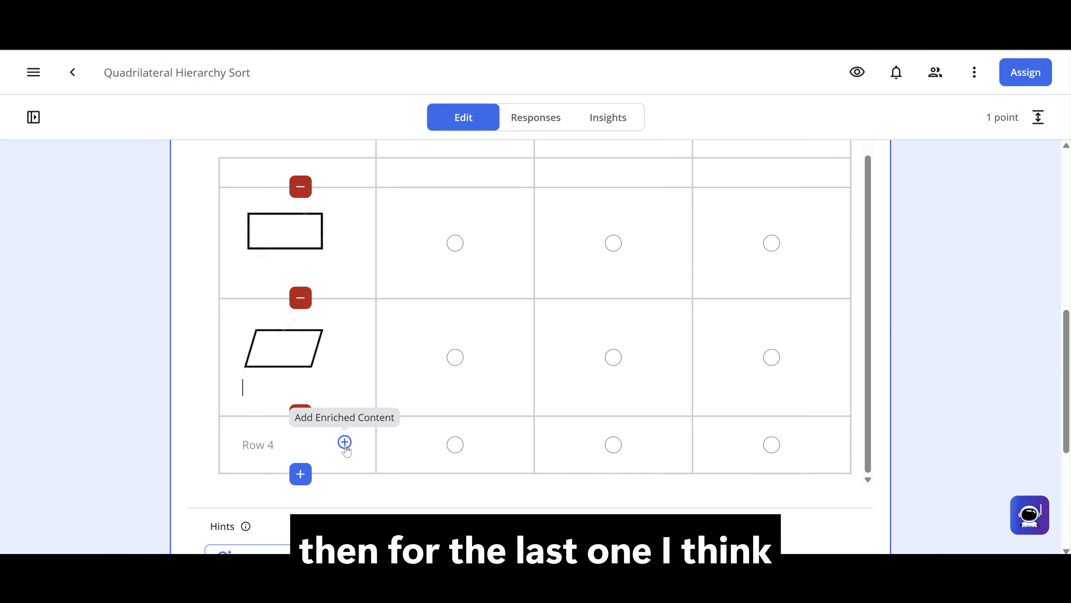
pyautogui.click(279, 443)
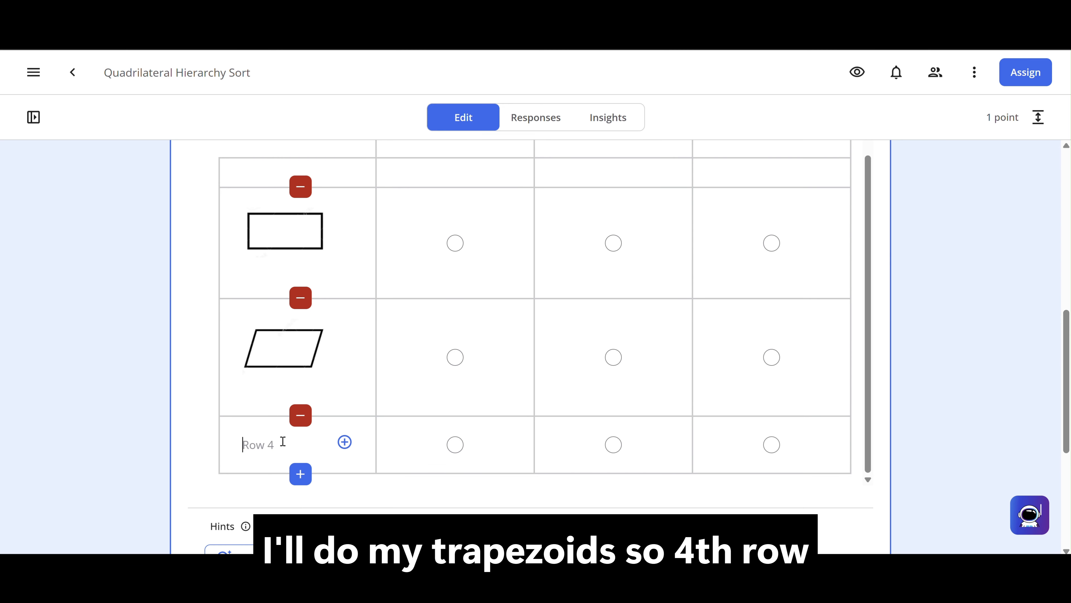
pyautogui.click(344, 442)
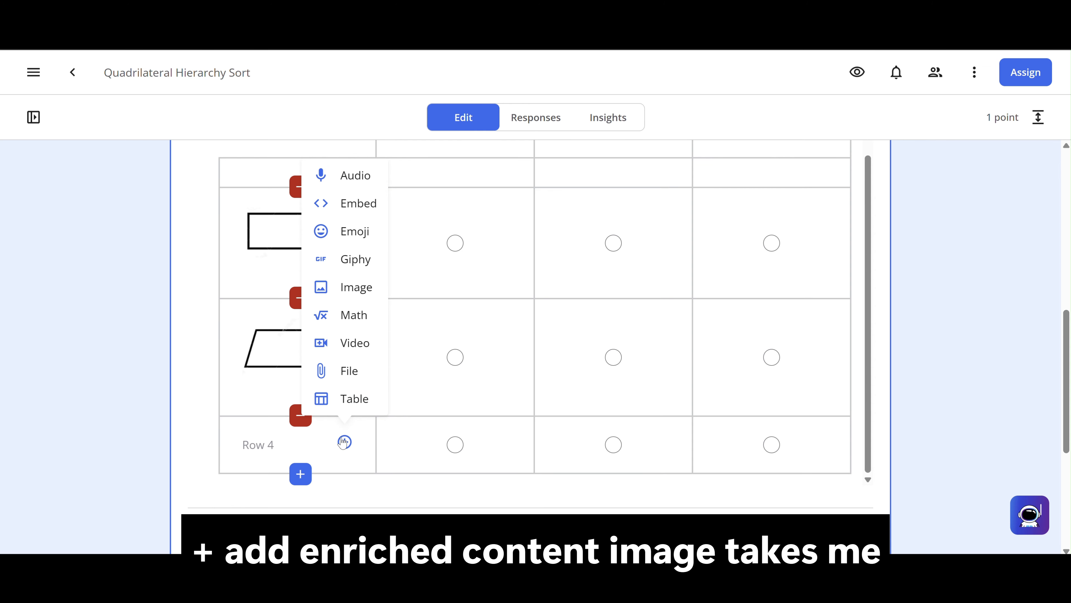
pyautogui.click(347, 291)
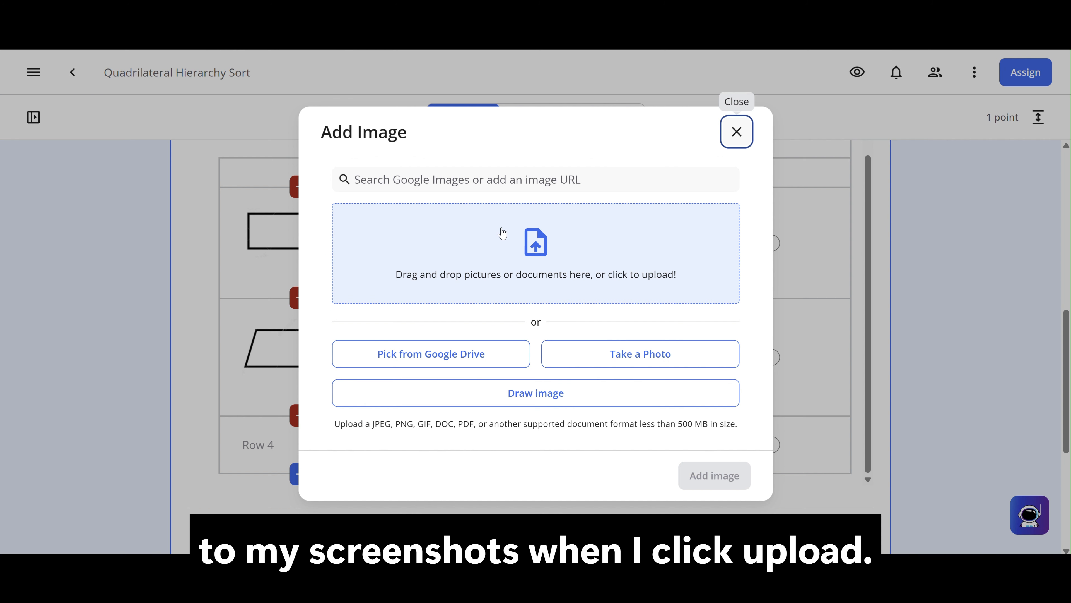
pyautogui.click(550, 244)
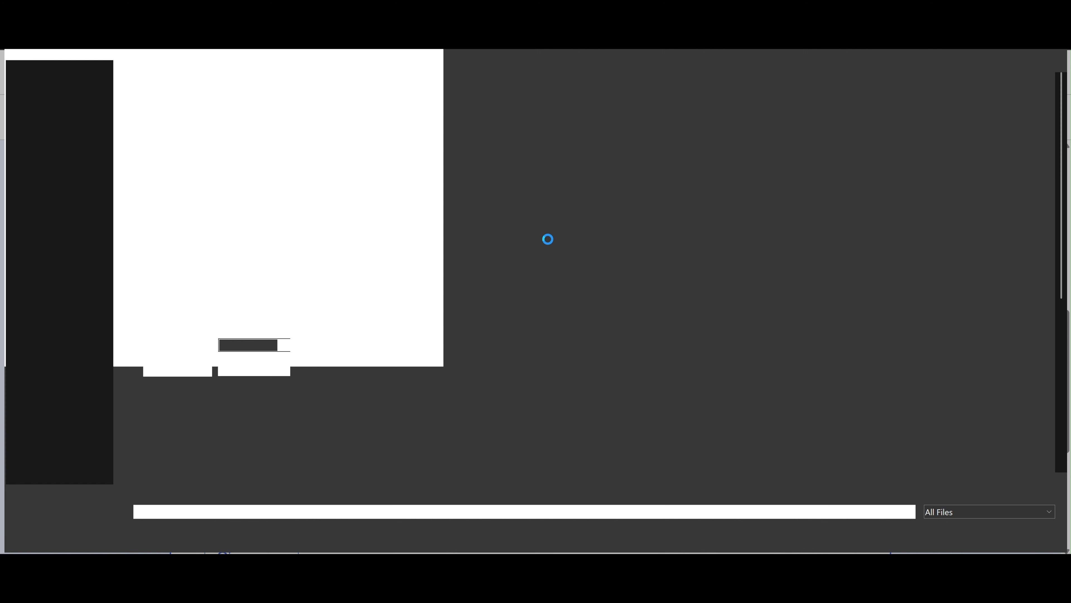
pyautogui.scroll(-5, 549, 240)
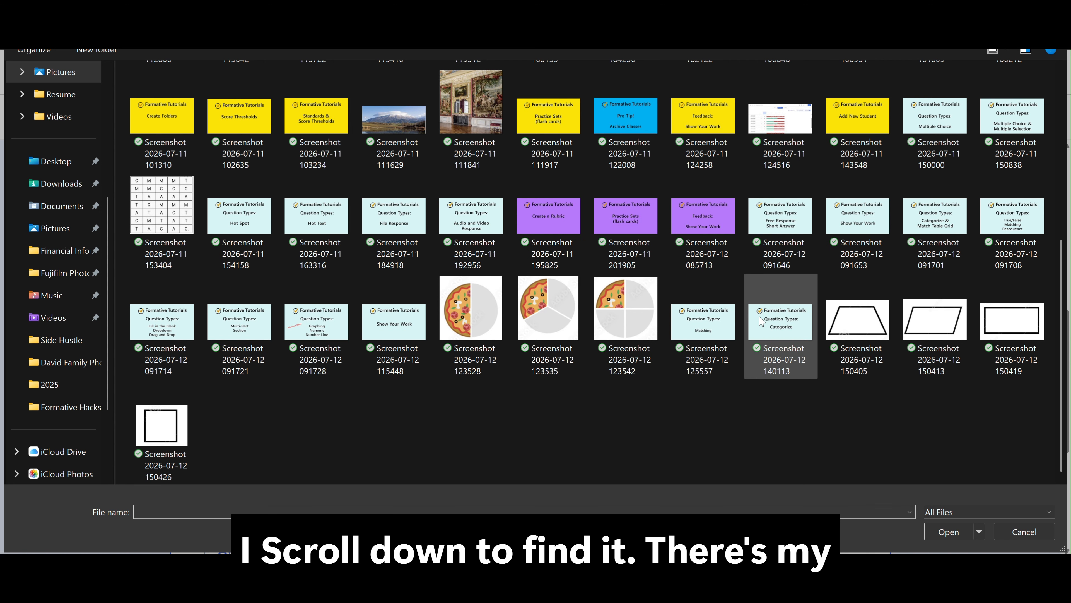
pyautogui.click(840, 314)
# Step: Try to mark all three attributes as correct for the square, ending with "4 sides" selected
pyautogui.scroll(5, 480, 383)
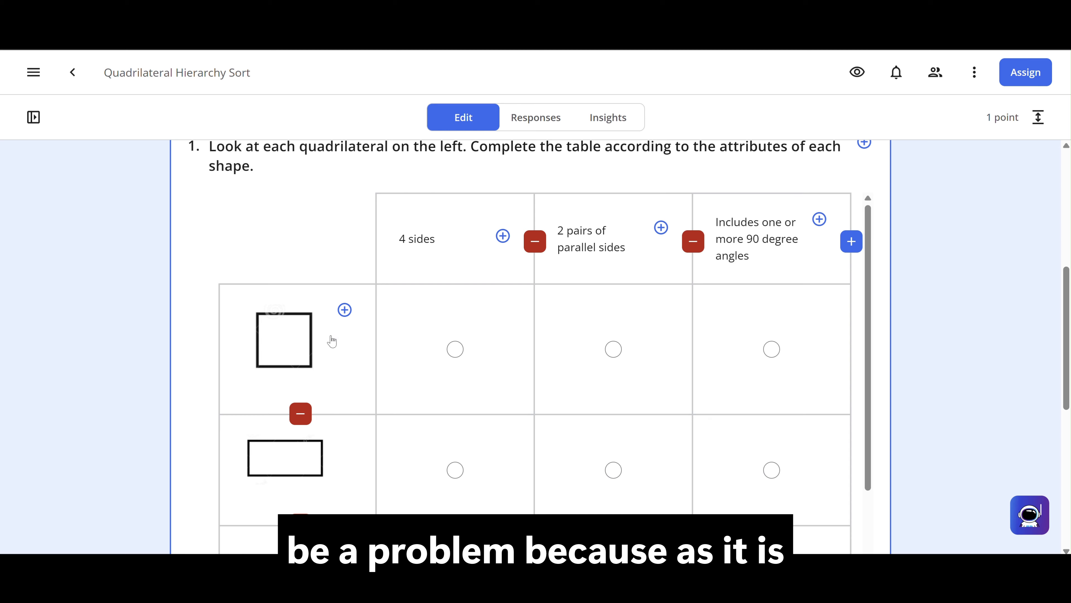
pyautogui.click(459, 353)
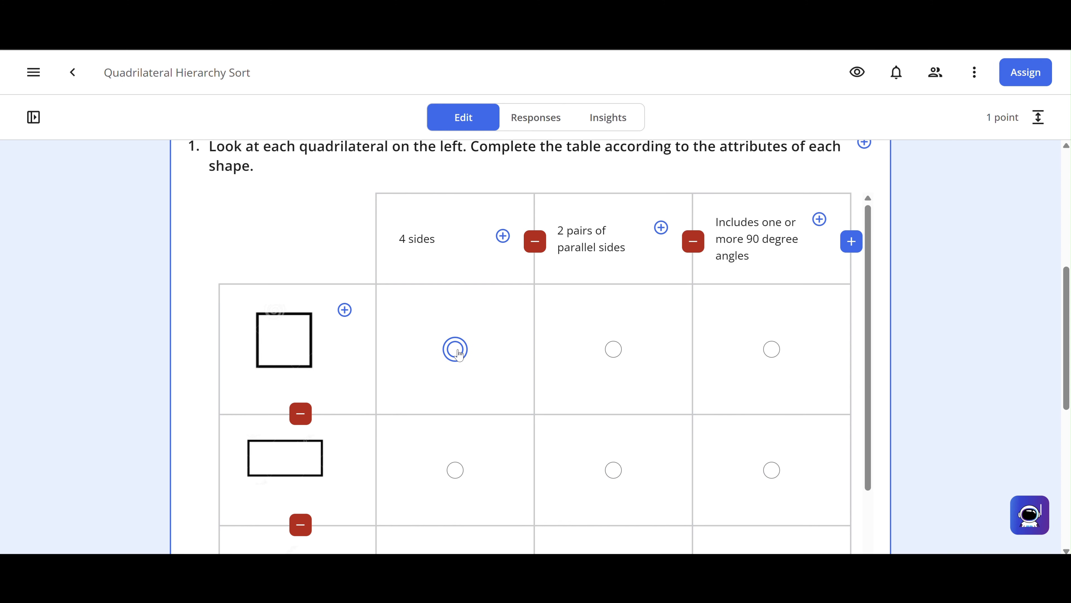
pyautogui.click(613, 349)
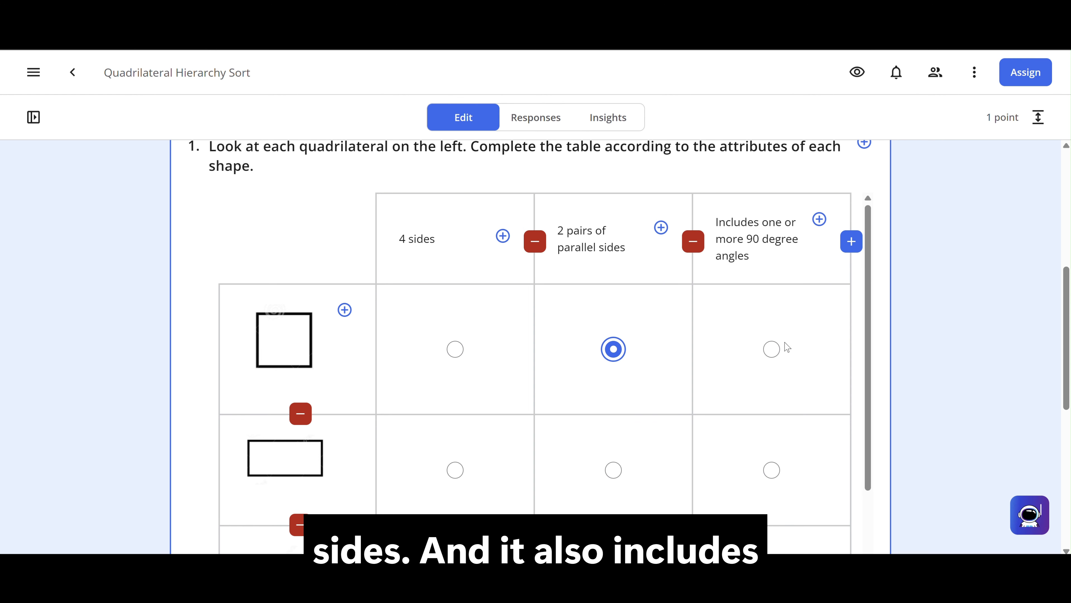
pyautogui.click(771, 352)
pyautogui.click(613, 353)
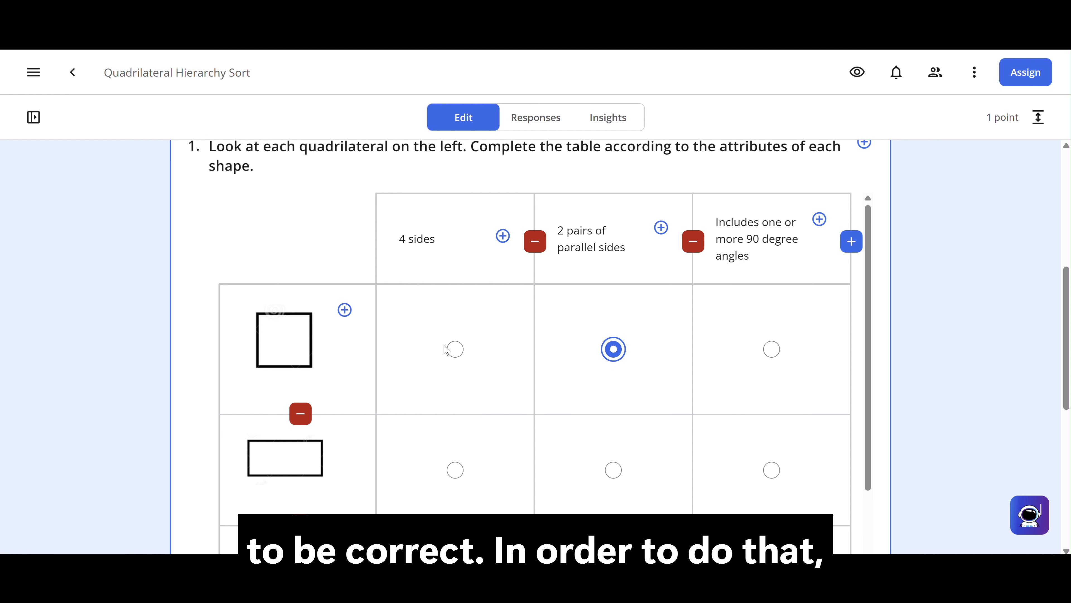
pyautogui.click(455, 350)
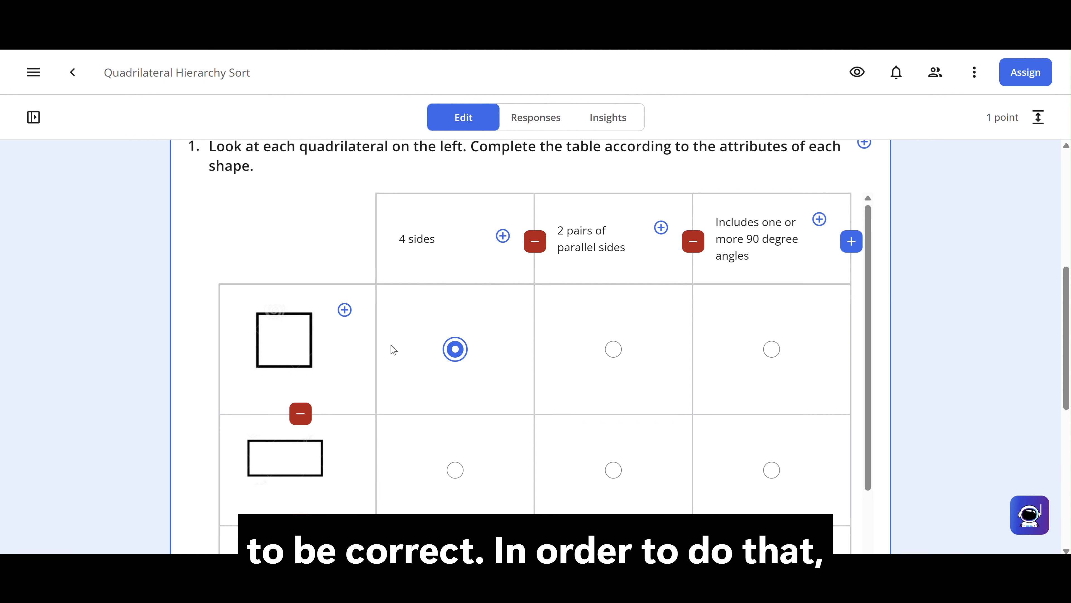
# Step: Make the question required and allow multiple selections in its settings
pyautogui.scroll(-3, 393, 350)
pyautogui.scroll(-10, 393, 349)
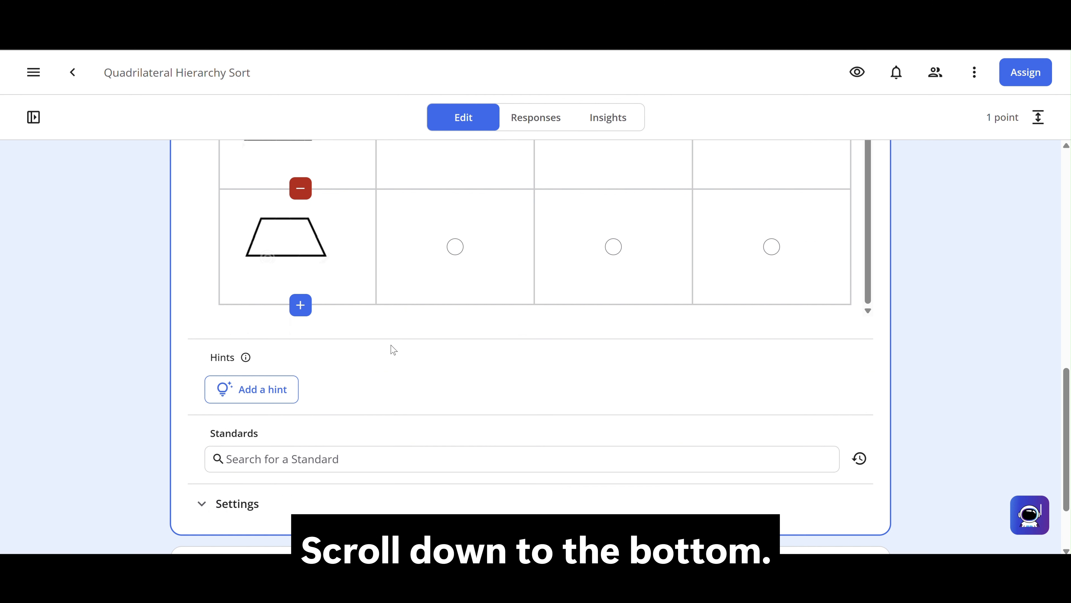
pyautogui.click(325, 424)
pyautogui.scroll(-3, 323, 424)
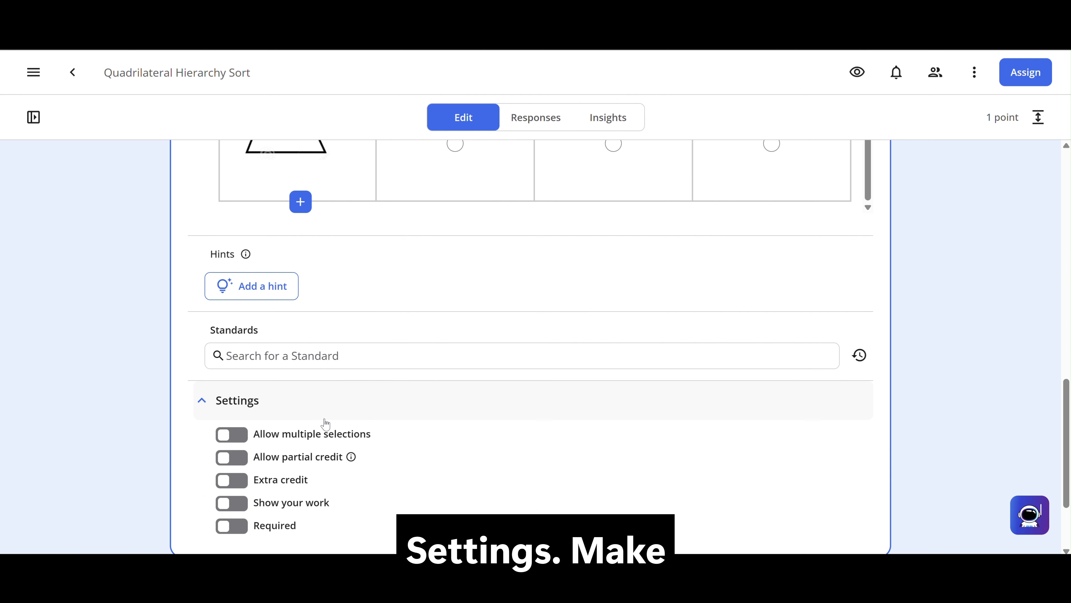
pyautogui.scroll(-1, 230, 424)
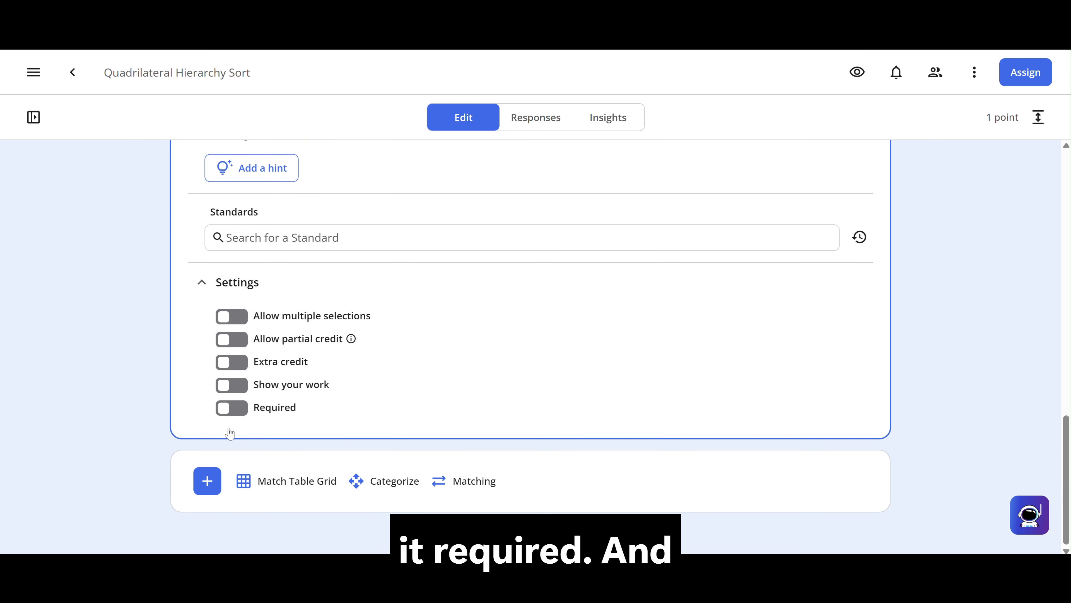
pyautogui.click(240, 408)
pyautogui.click(236, 318)
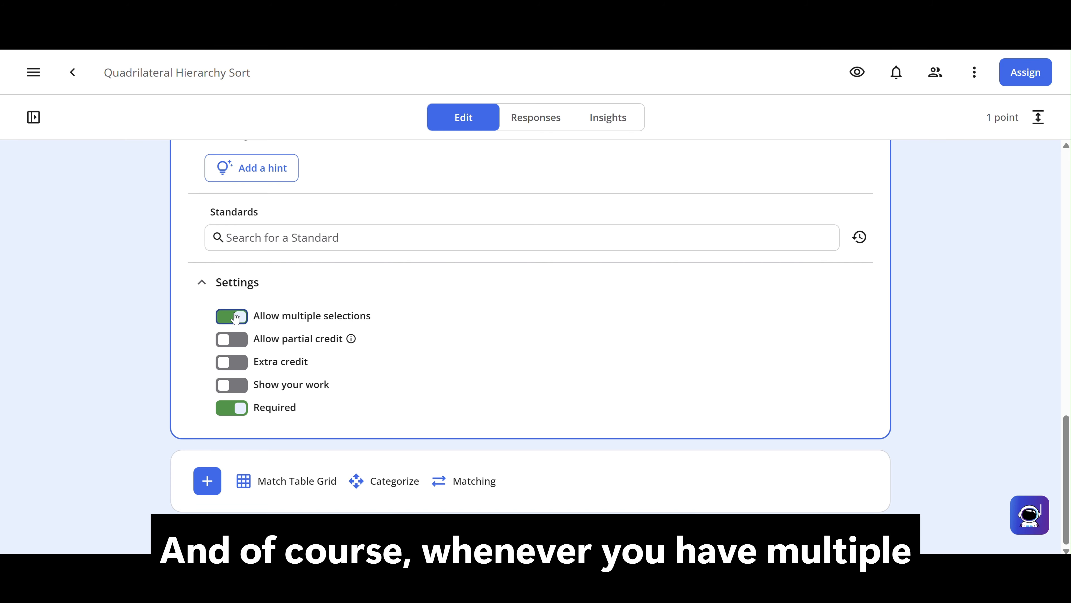